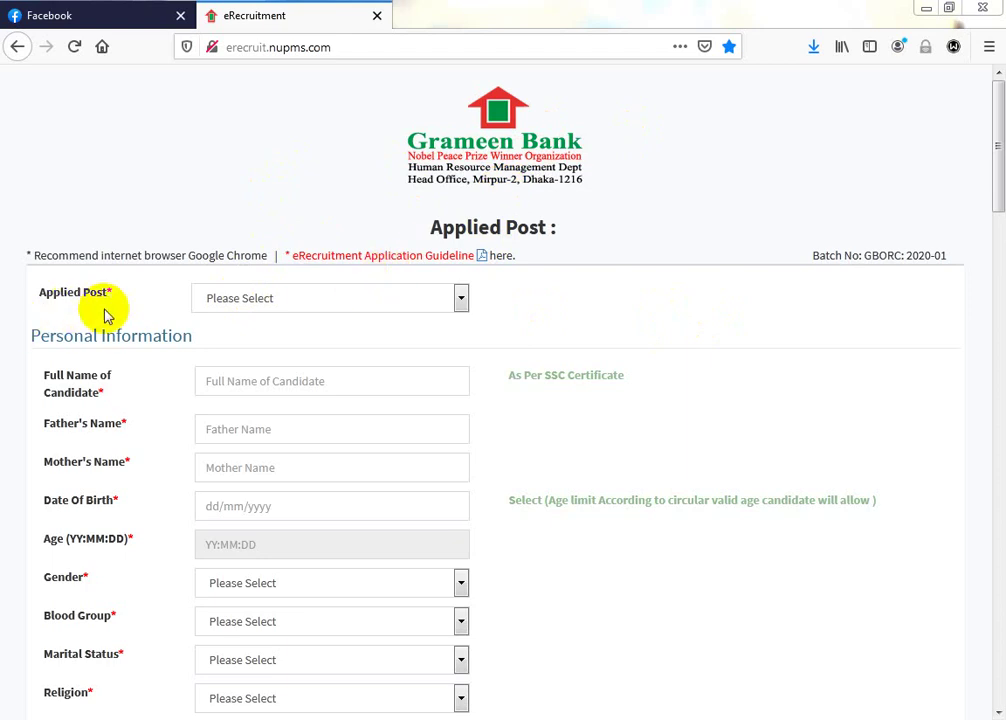
Step: Set the applied post to Trainee Officer and go through the candidate's, father's and mother's name fields, leaving them blank
{"action": "left_click", "coordinate": [266, 304]}
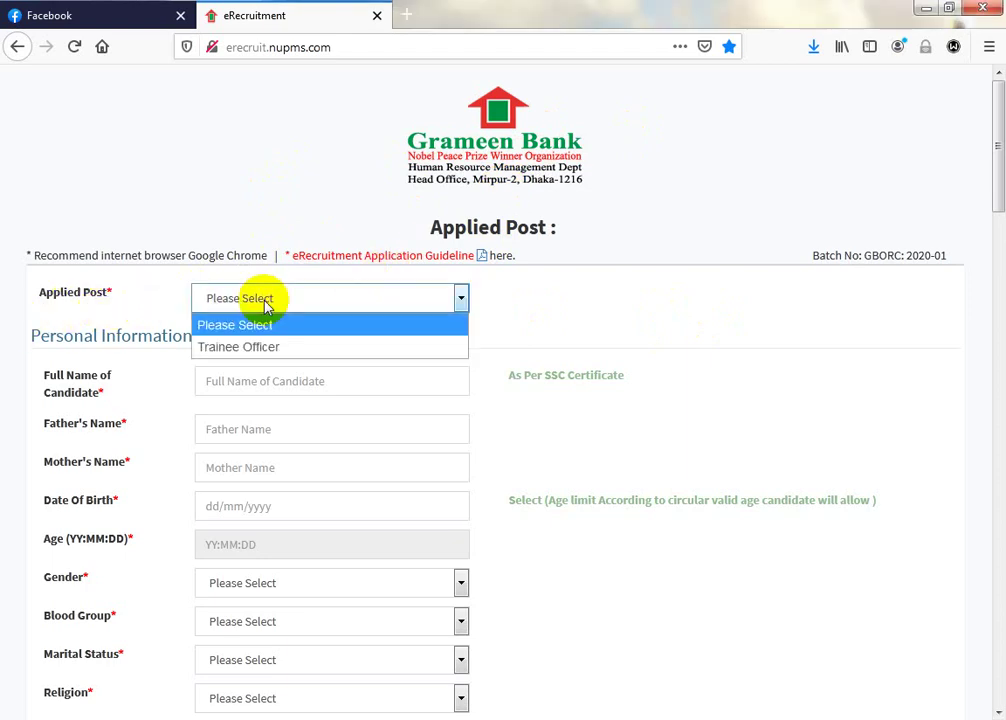
{"action": "left_click", "coordinate": [294, 350]}
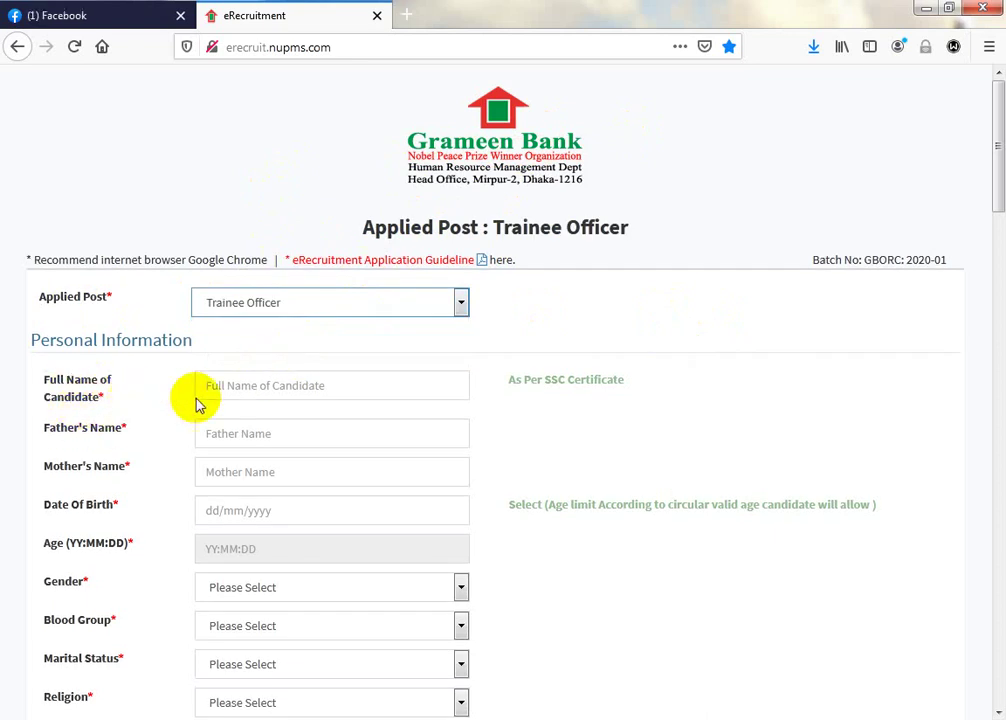
{"action": "left_click", "coordinate": [271, 390]}
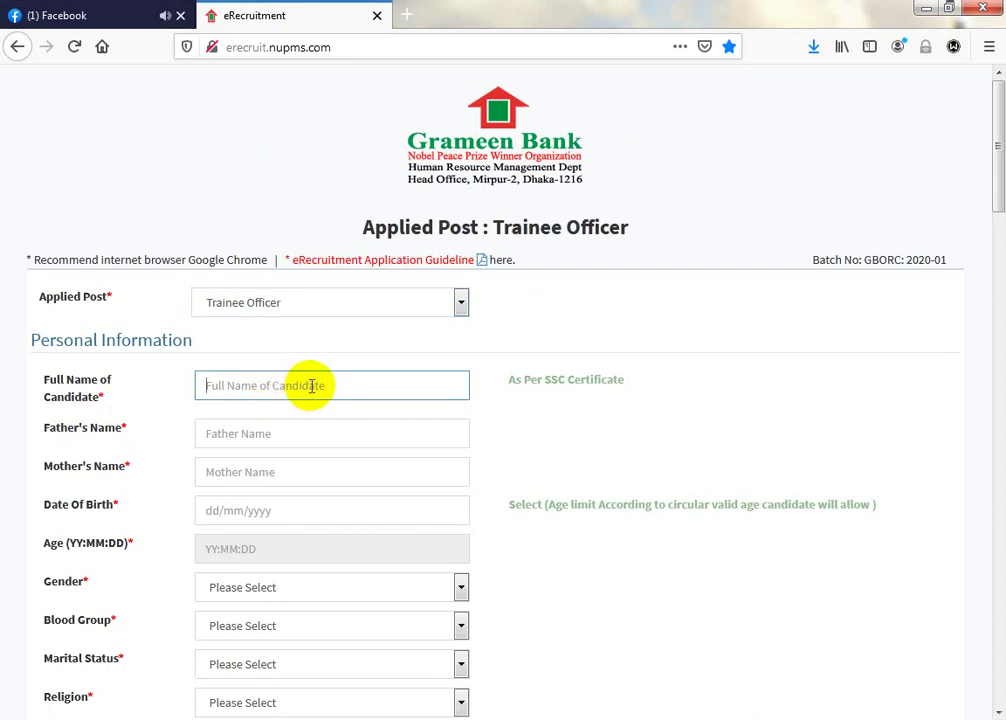
{"action": "left_click", "coordinate": [240, 433]}
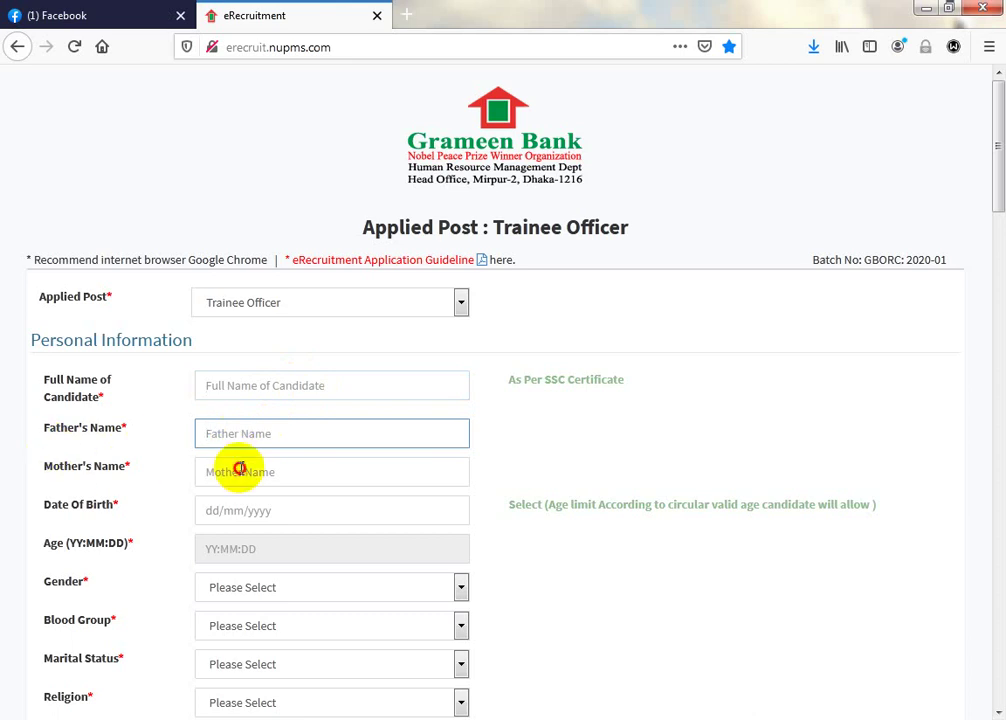
{"action": "left_click", "coordinate": [243, 469]}
Step: Choose the candidate's date of birth from the calendar and check the calculated age
{"action": "scroll", "coordinate": [243, 467], "scroll_direction": "down", "scroll_amount": 2}
{"action": "left_click", "coordinate": [279, 423]}
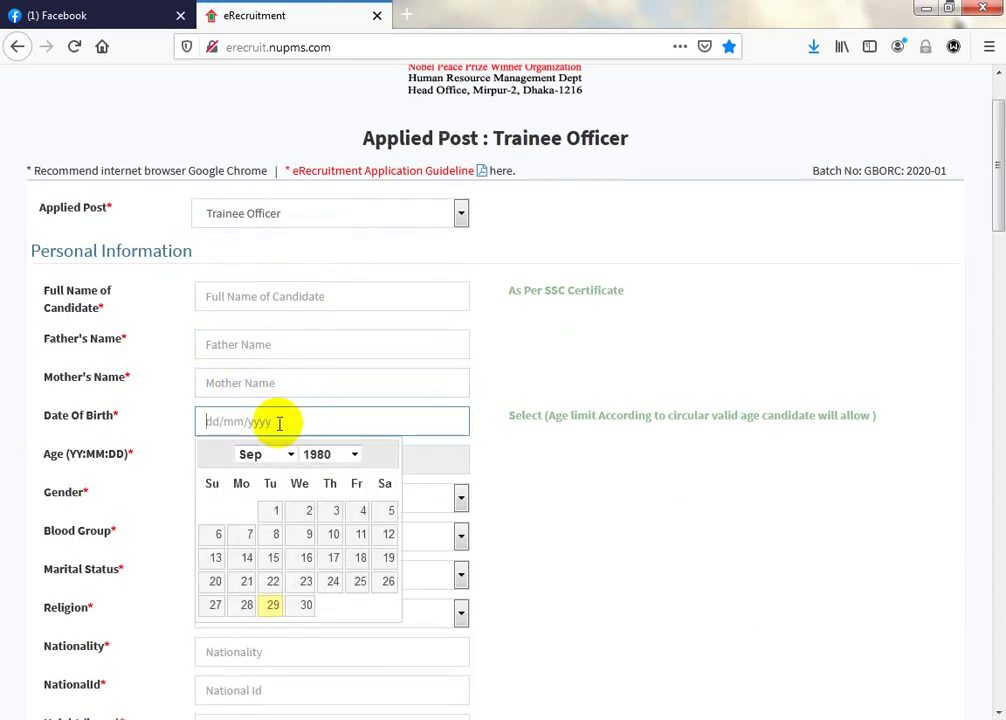
{"action": "left_click", "coordinate": [353, 457]}
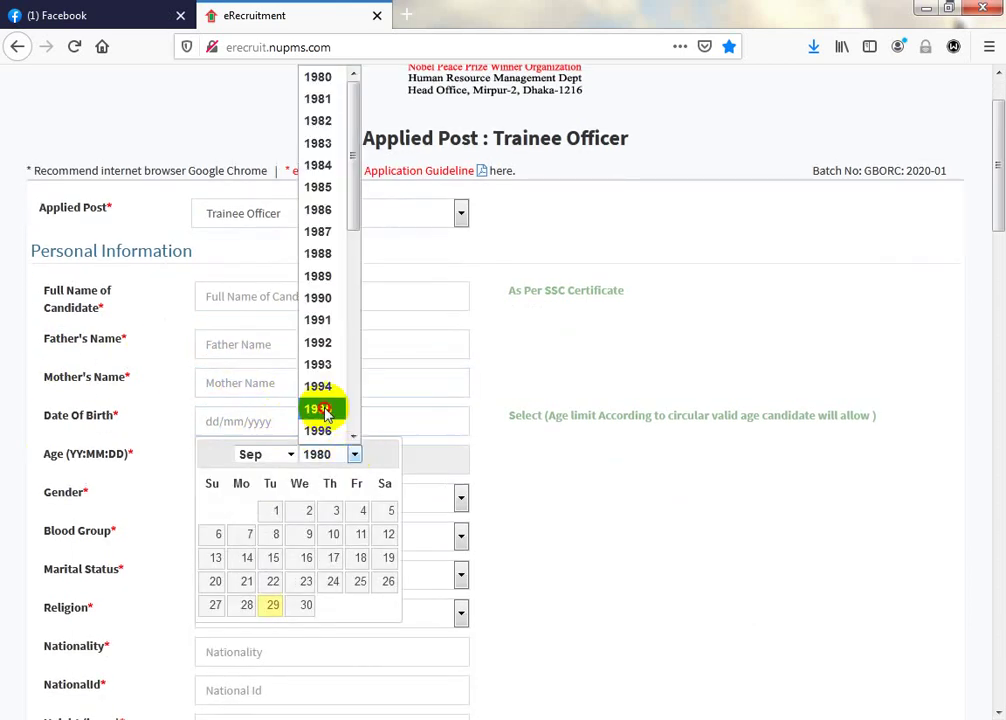
{"action": "left_click", "coordinate": [328, 410]}
{"action": "left_click", "coordinate": [250, 456]}
{"action": "left_click", "coordinate": [290, 457]}
{"action": "key", "text": "Down"}
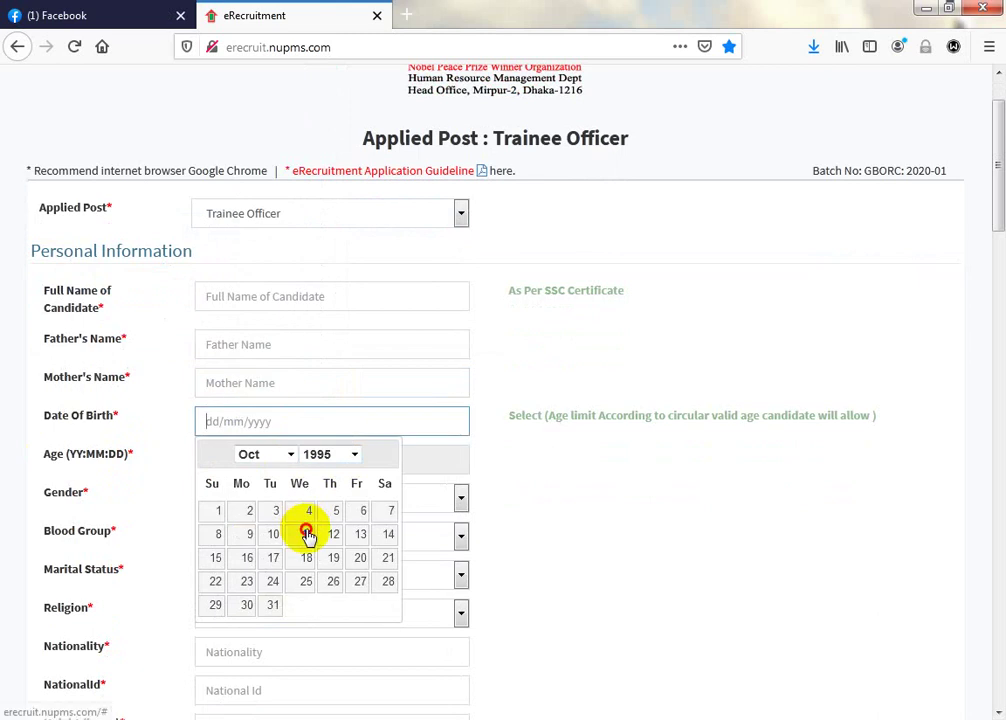
{"action": "left_click", "coordinate": [307, 467]}
{"action": "left_click_drag", "start_coordinate": [204, 459], "coordinate": [272, 458]}
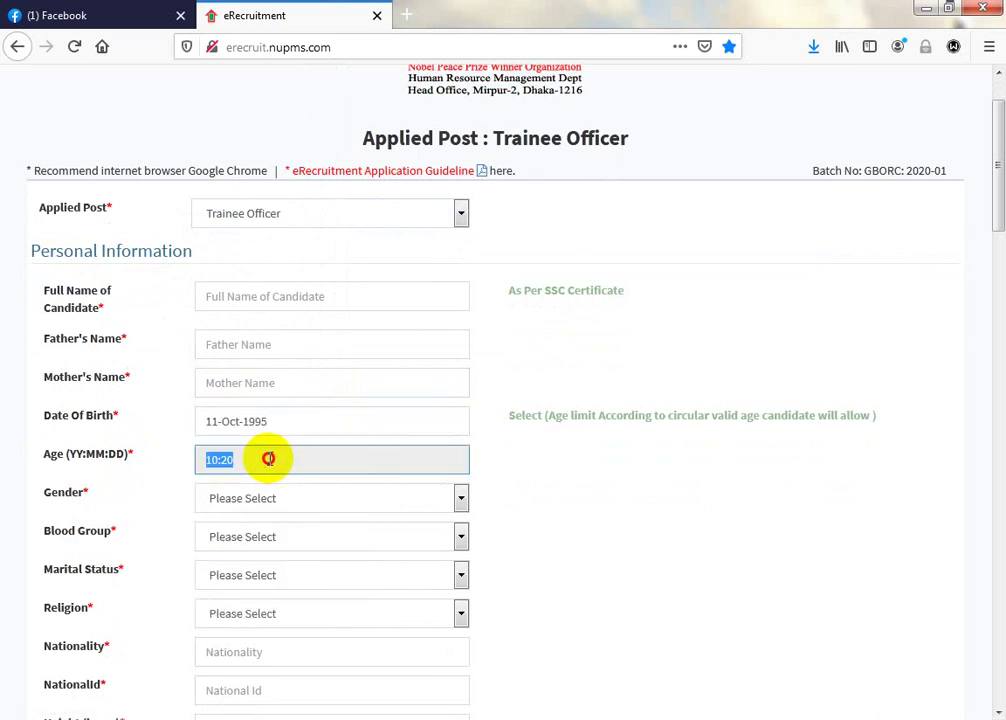
{"action": "left_click", "coordinate": [268, 457]}
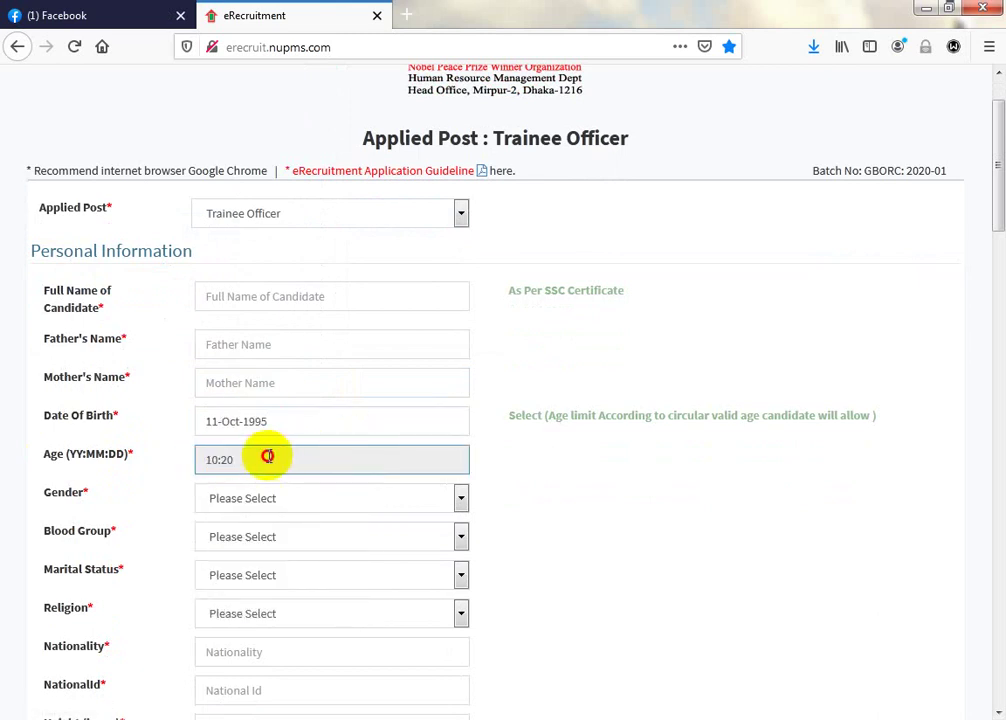
{"action": "left_click_drag", "start_coordinate": [204, 459], "coordinate": [278, 458]}
{"action": "left_click", "coordinate": [602, 503]}
Step: Examine the options offered for gender, blood group, marital status and religion without choosing any
{"action": "left_click", "coordinate": [282, 512]}
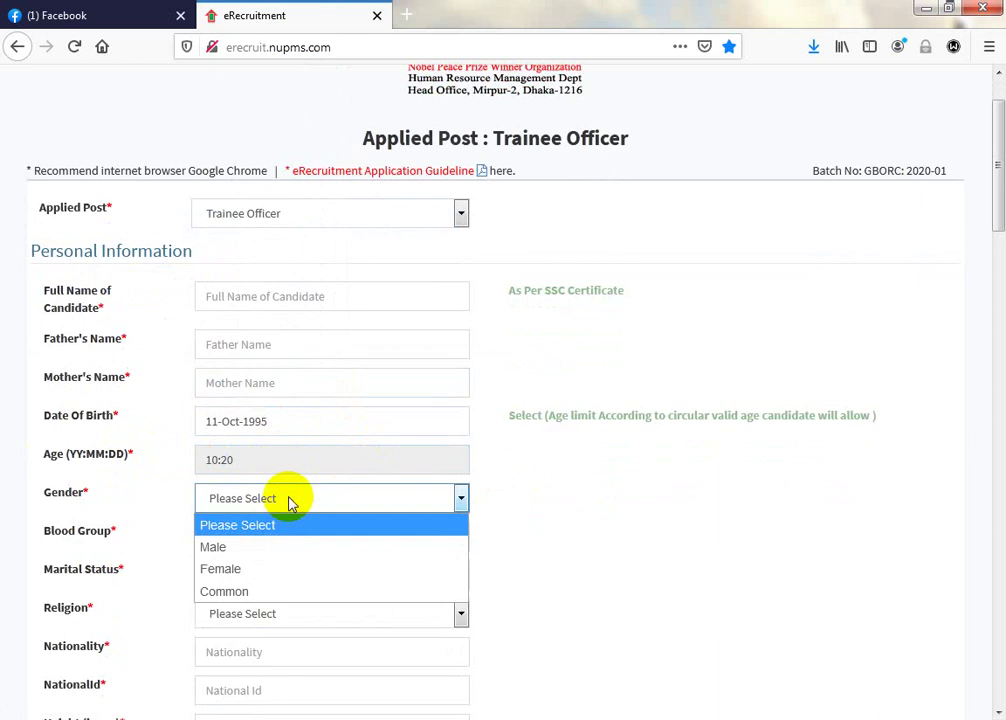
{"action": "left_click", "coordinate": [326, 545]}
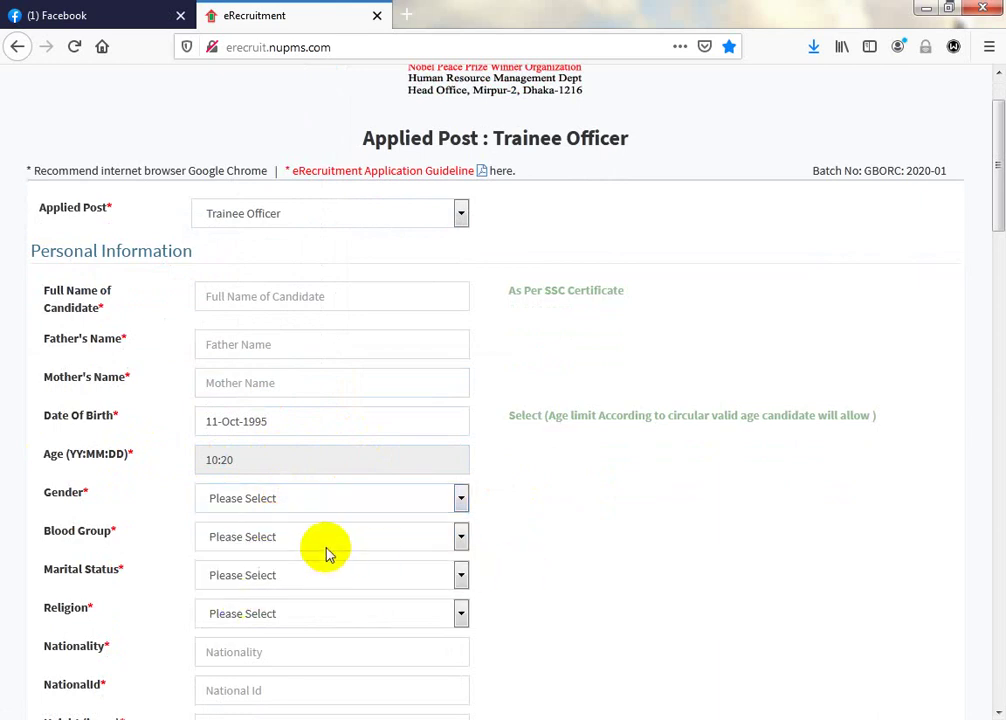
{"action": "left_click", "coordinate": [326, 545]}
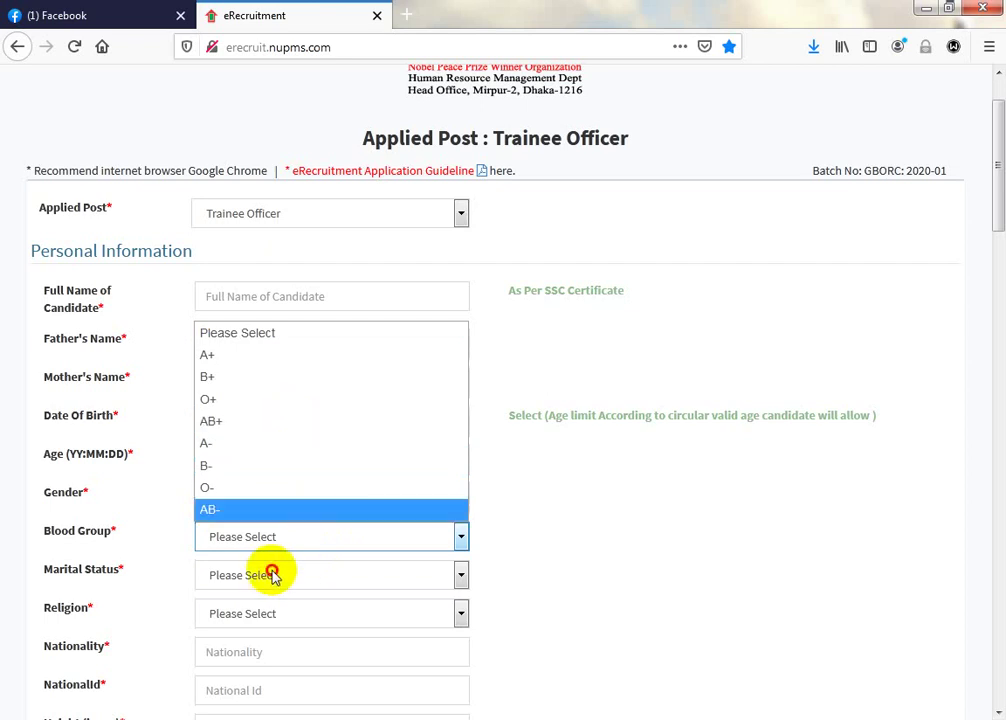
{"action": "left_click", "coordinate": [333, 566]}
{"action": "scroll", "coordinate": [333, 560], "scroll_direction": "down", "scroll_amount": 2}
{"action": "left_click", "coordinate": [292, 484]}
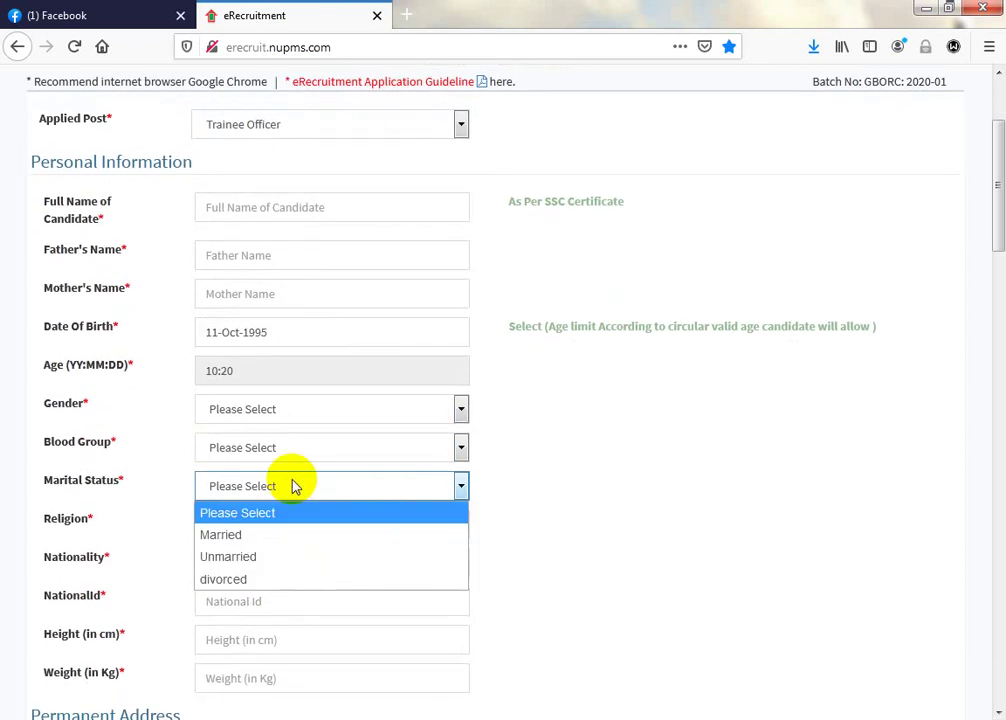
{"action": "left_click", "coordinate": [612, 488]}
{"action": "left_click", "coordinate": [360, 524]}
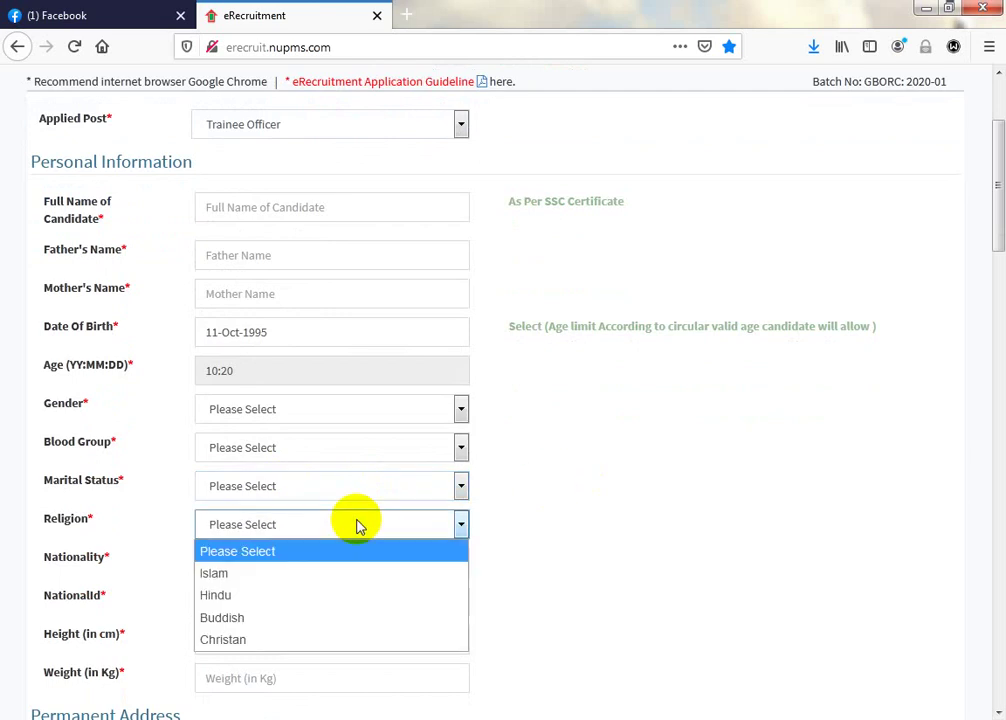
{"action": "left_click", "coordinate": [653, 530]}
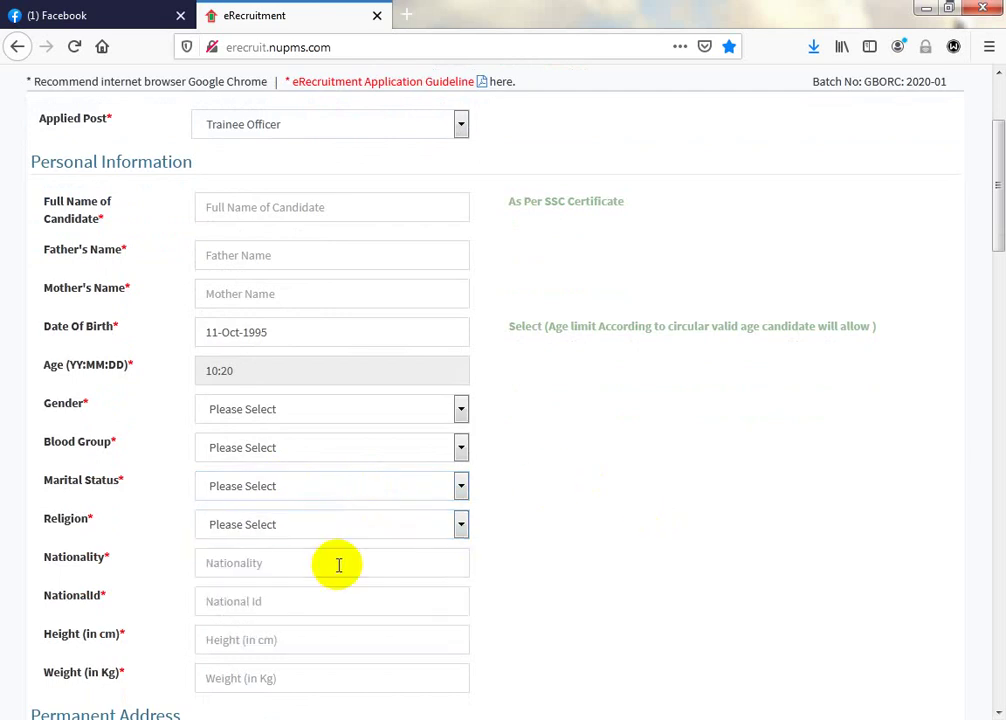
Step: Go through the Nationality, National ID and Height fields without filling them in, dismissing the alert about the ID length
{"action": "left_click", "coordinate": [338, 565]}
{"action": "scroll", "coordinate": [339, 565], "scroll_direction": "down", "scroll_amount": 2}
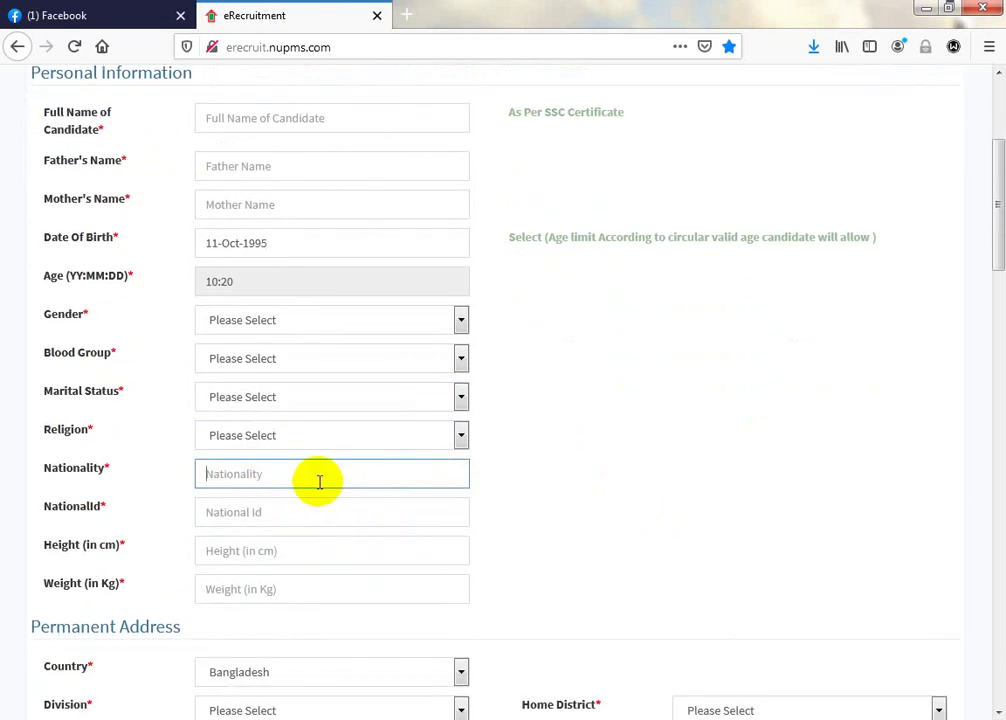
{"action": "left_click", "coordinate": [233, 512]}
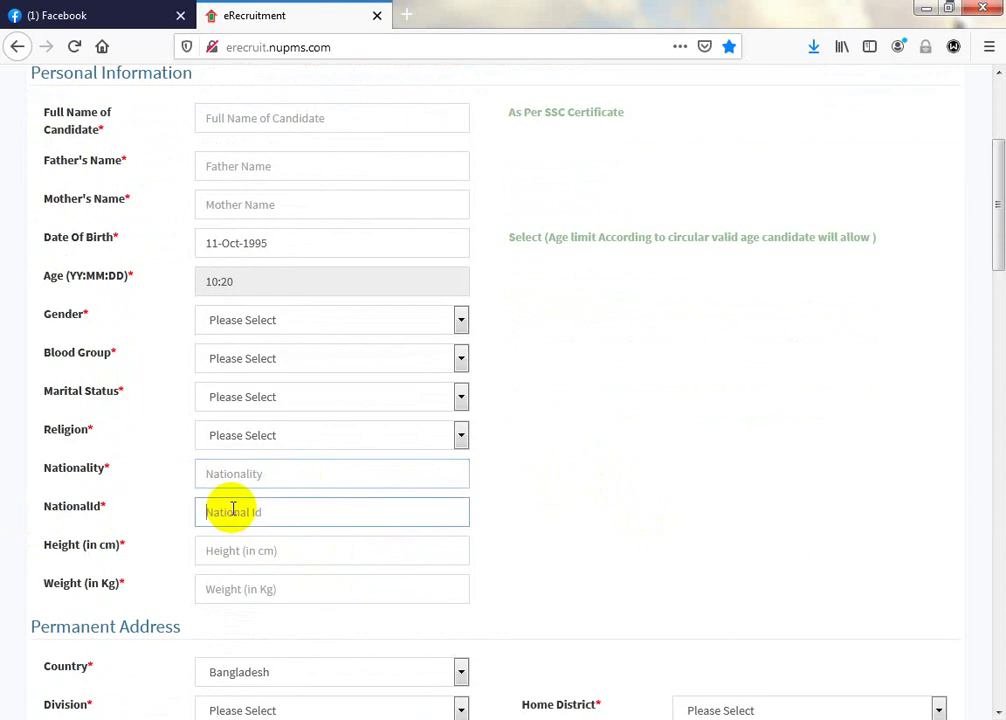
{"action": "scroll", "coordinate": [279, 525], "scroll_direction": "down", "scroll_amount": 2}
{"action": "left_click", "coordinate": [237, 457]}
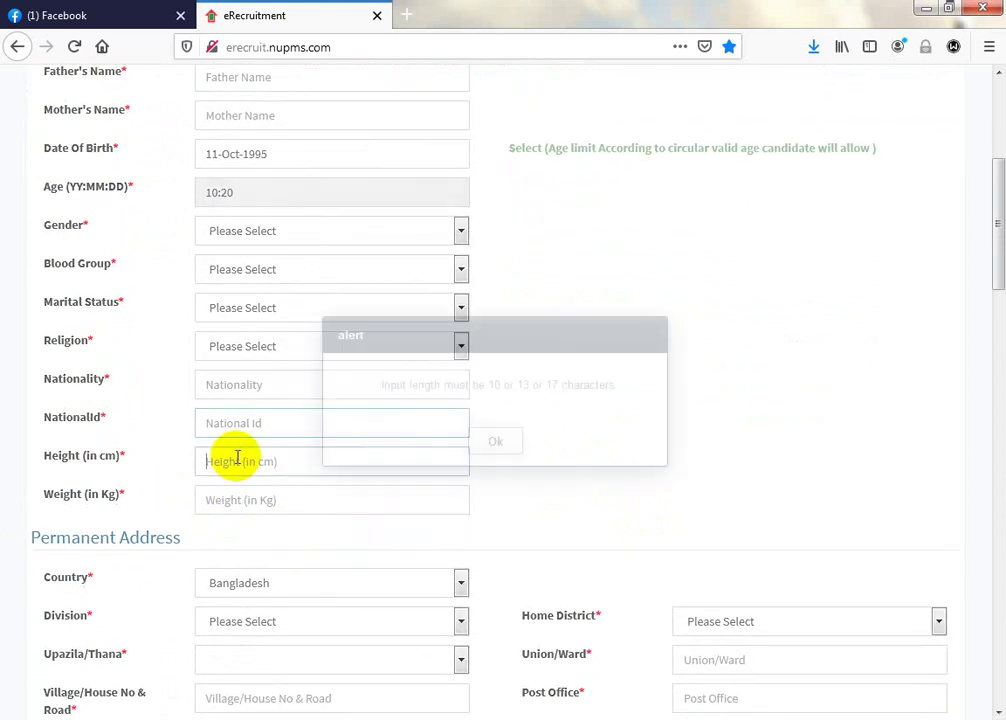
{"action": "left_click", "coordinate": [500, 446]}
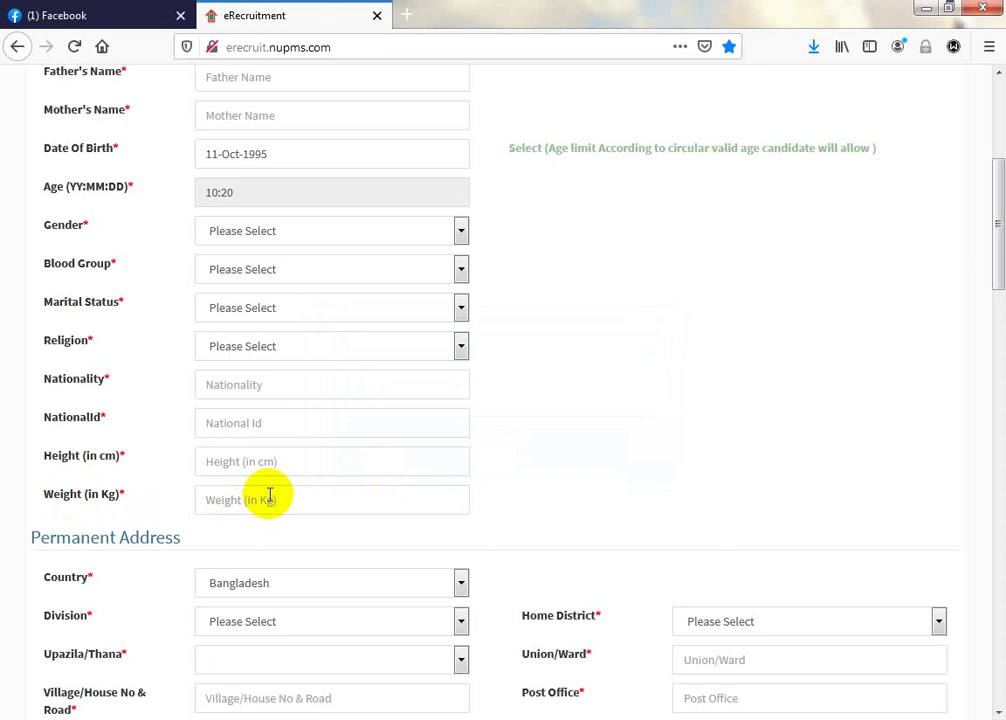
Step: Review the Permanent Address fields and try to mark the present address as the same as the permanent one
{"action": "scroll", "coordinate": [270, 495], "scroll_direction": "down", "scroll_amount": 2}
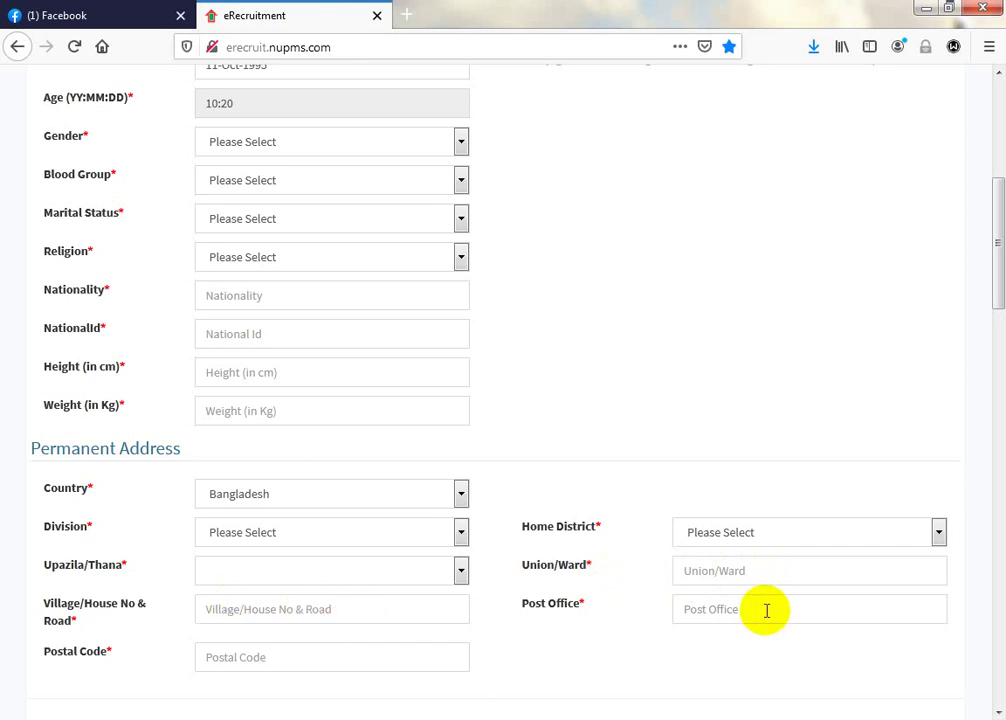
{"action": "scroll", "coordinate": [765, 616], "scroll_direction": "down", "scroll_amount": 2}
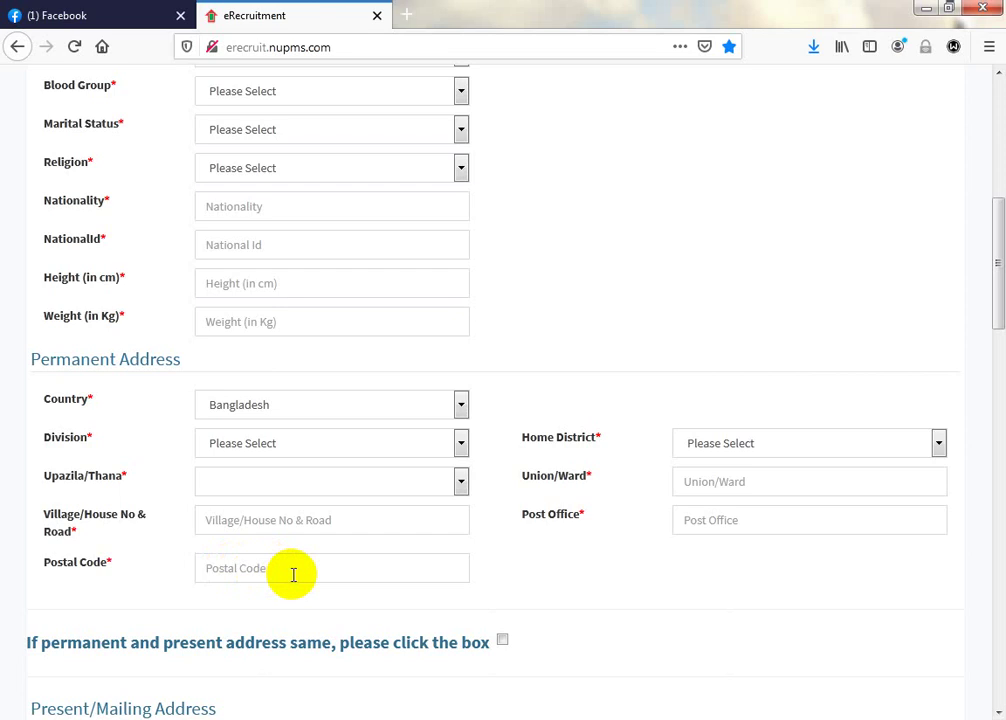
{"action": "scroll", "coordinate": [293, 575], "scroll_direction": "down", "scroll_amount": 5}
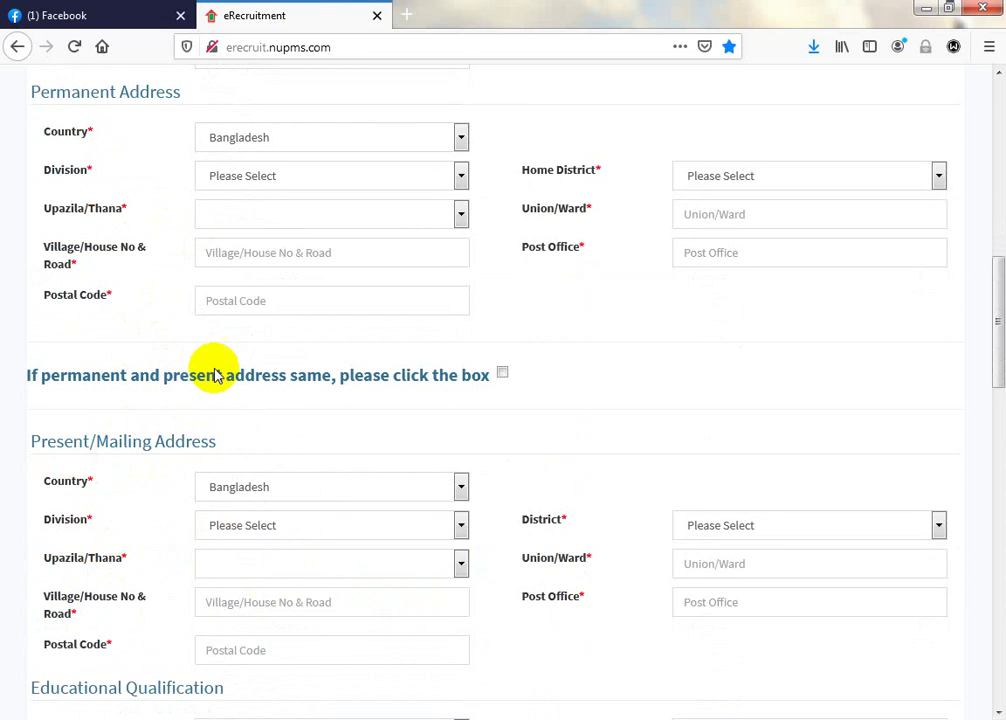
{"action": "left_click", "coordinate": [499, 374]}
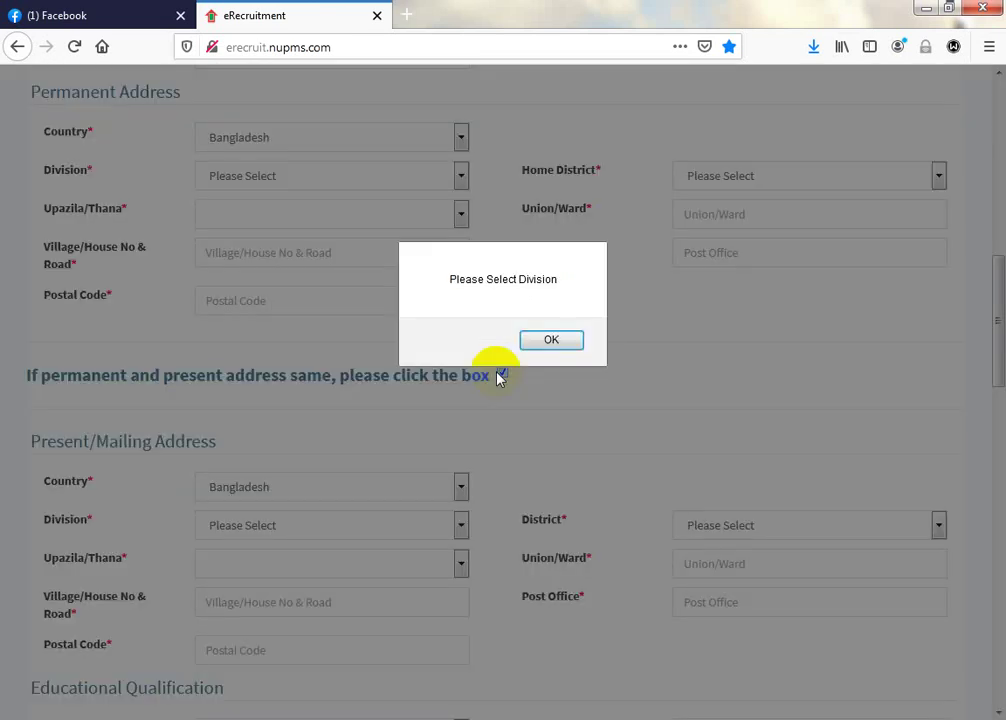
{"action": "left_click", "coordinate": [552, 342]}
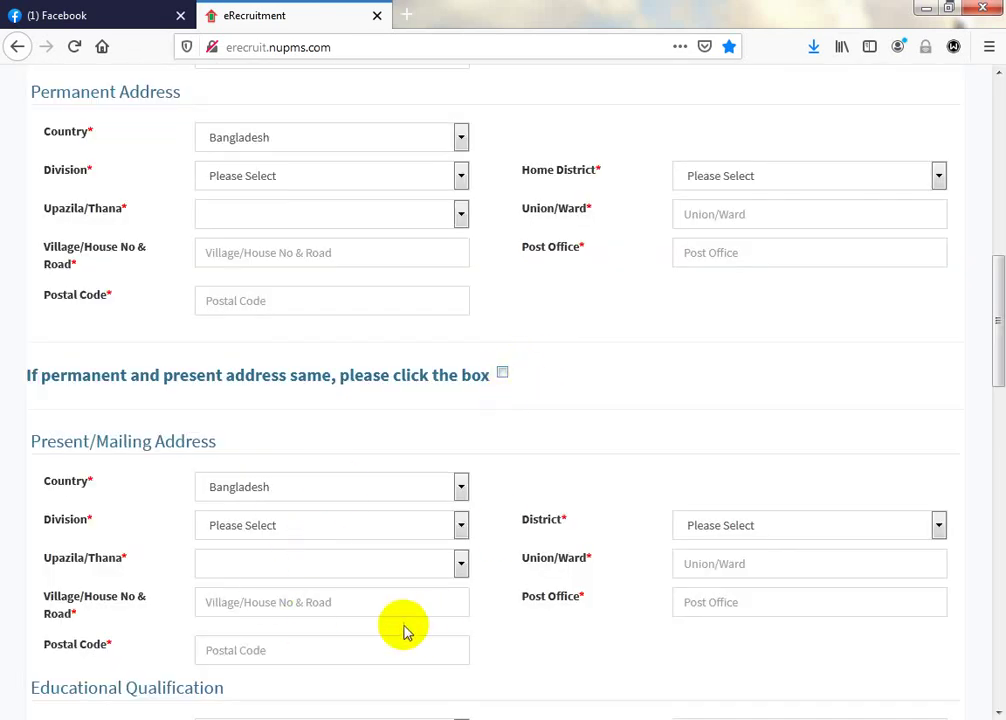
Step: Examine the fields of the Present/Mailing Address and Educational Qualification sections and the contact details below them
{"action": "scroll", "coordinate": [520, 580], "scroll_direction": "down", "scroll_amount": 3}
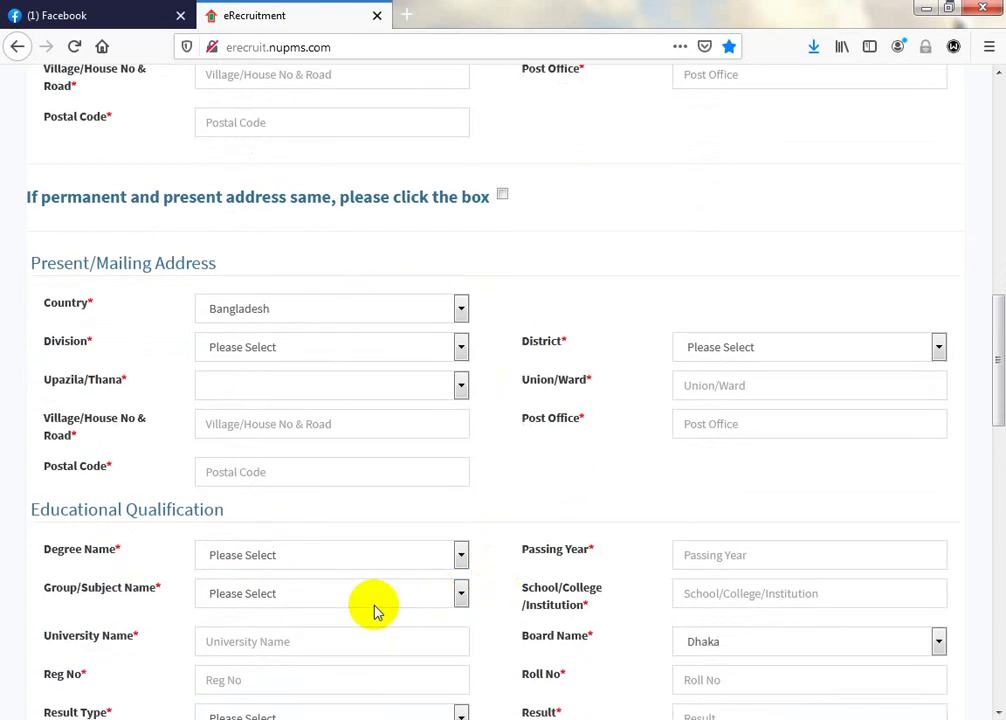
{"action": "scroll", "coordinate": [285, 574], "scroll_direction": "down", "scroll_amount": 2}
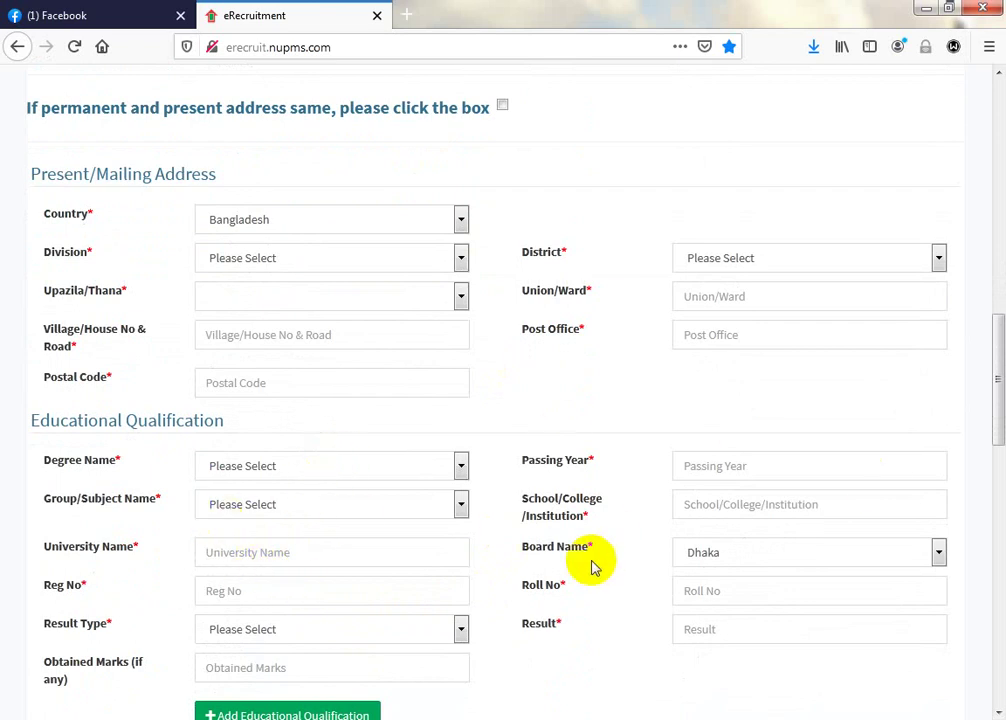
{"action": "scroll", "coordinate": [388, 540], "scroll_direction": "down", "scroll_amount": 1}
{"action": "scroll", "coordinate": [388, 540], "scroll_direction": "down", "scroll_amount": 2}
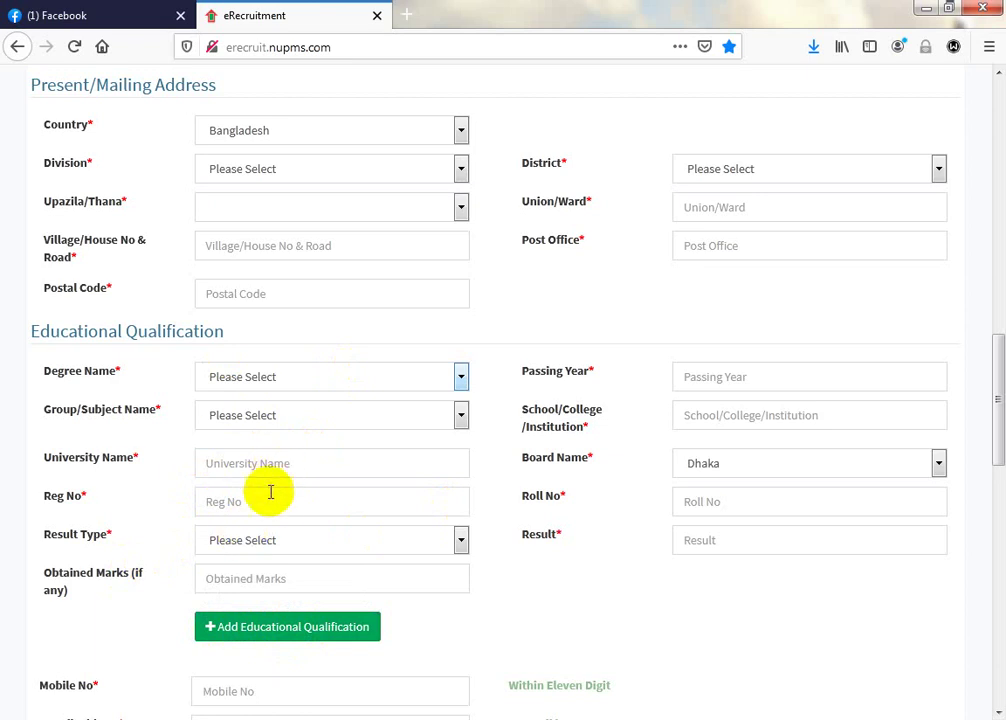
{"action": "scroll", "coordinate": [272, 500], "scroll_direction": "down", "scroll_amount": 2}
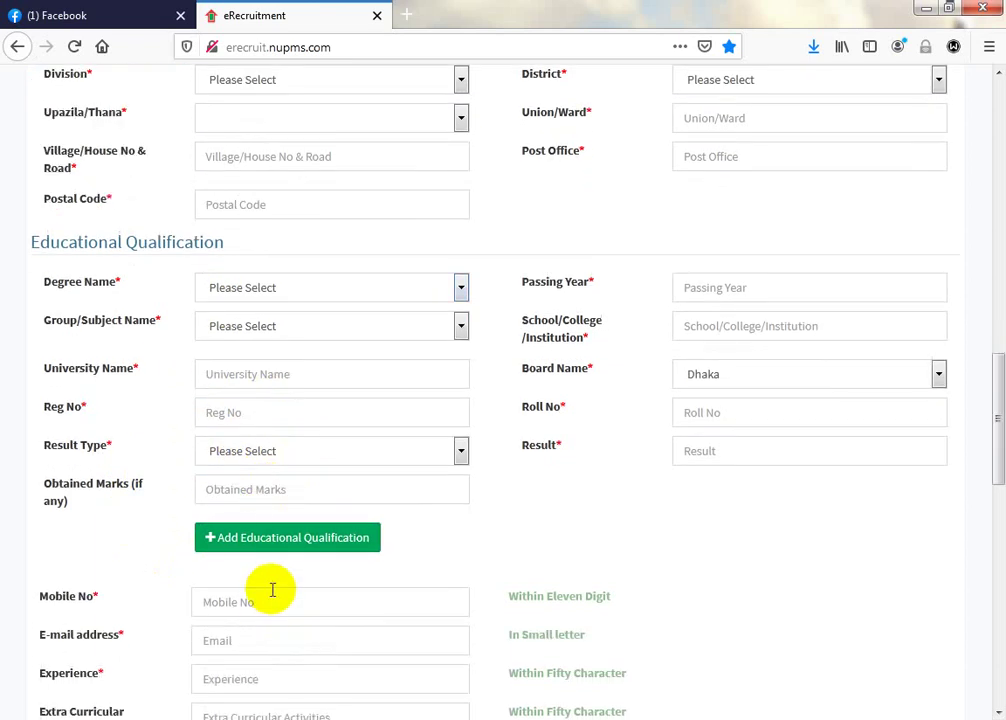
{"action": "scroll", "coordinate": [265, 587], "scroll_direction": "down", "scroll_amount": 1}
{"action": "scroll", "coordinate": [243, 583], "scroll_direction": "down", "scroll_amount": 1}
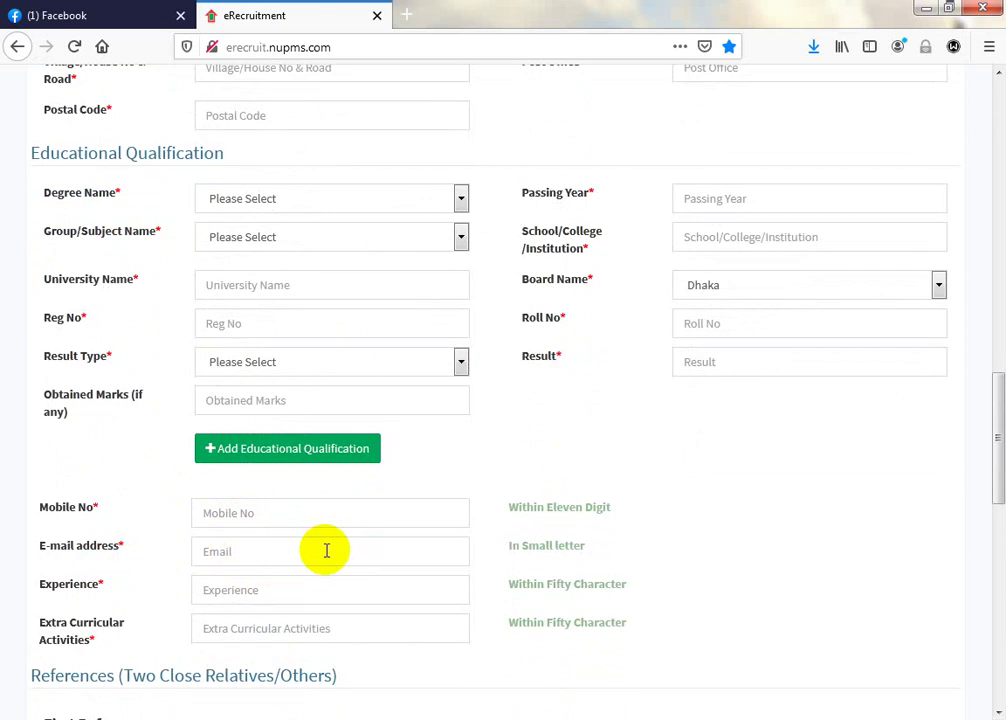
{"action": "scroll", "coordinate": [270, 540], "scroll_direction": "down", "scroll_amount": 2}
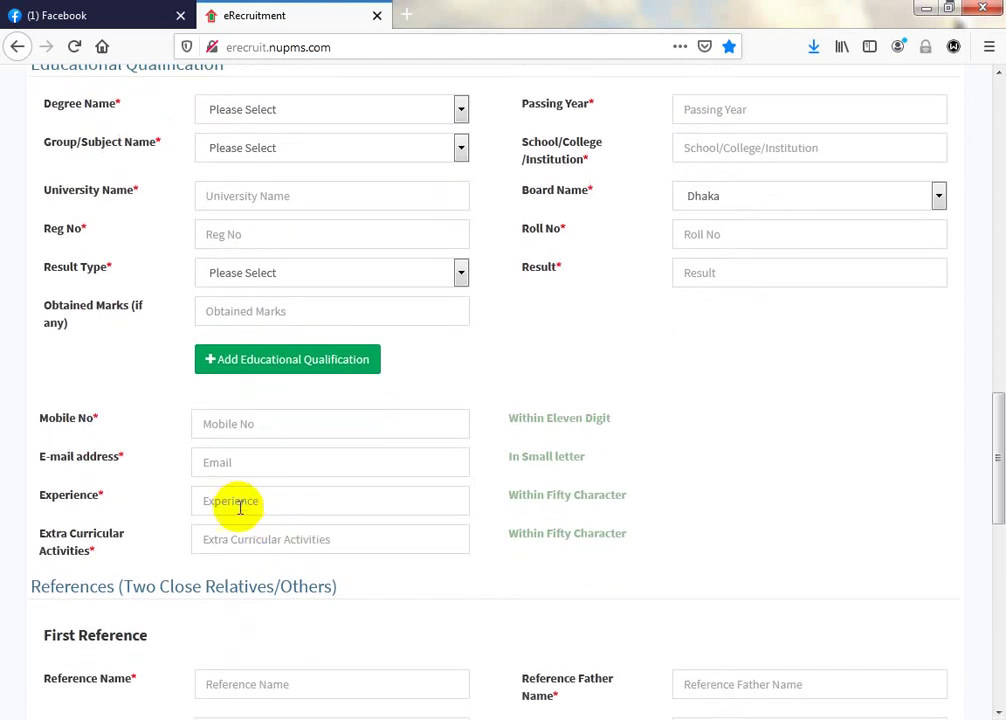
Step: Review the Experience and Extra Curricular Activities fields and the First Reference fields, leaving them blank
{"action": "left_click", "coordinate": [240, 506]}
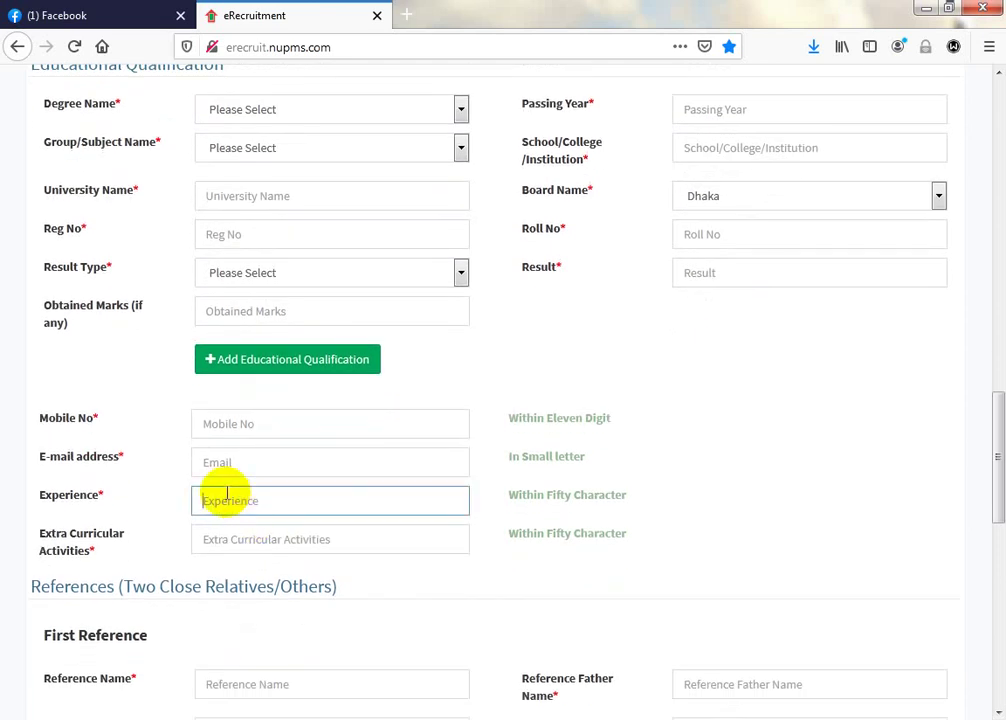
{"action": "left_click", "coordinate": [245, 537]}
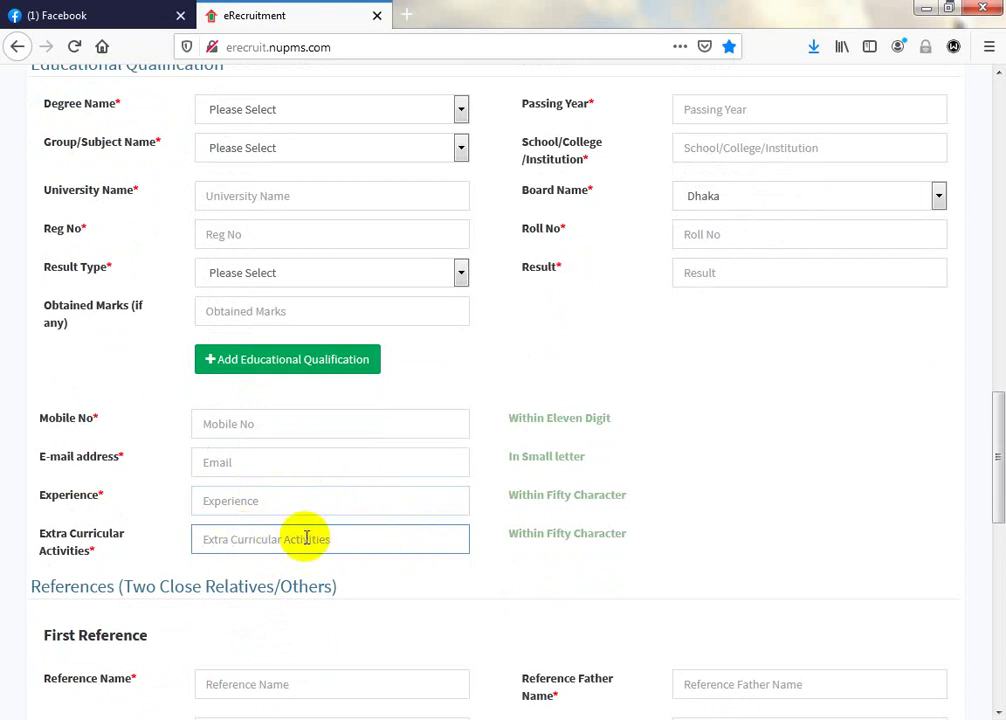
{"action": "left_click", "coordinate": [274, 501]}
{"action": "left_click", "coordinate": [272, 532]}
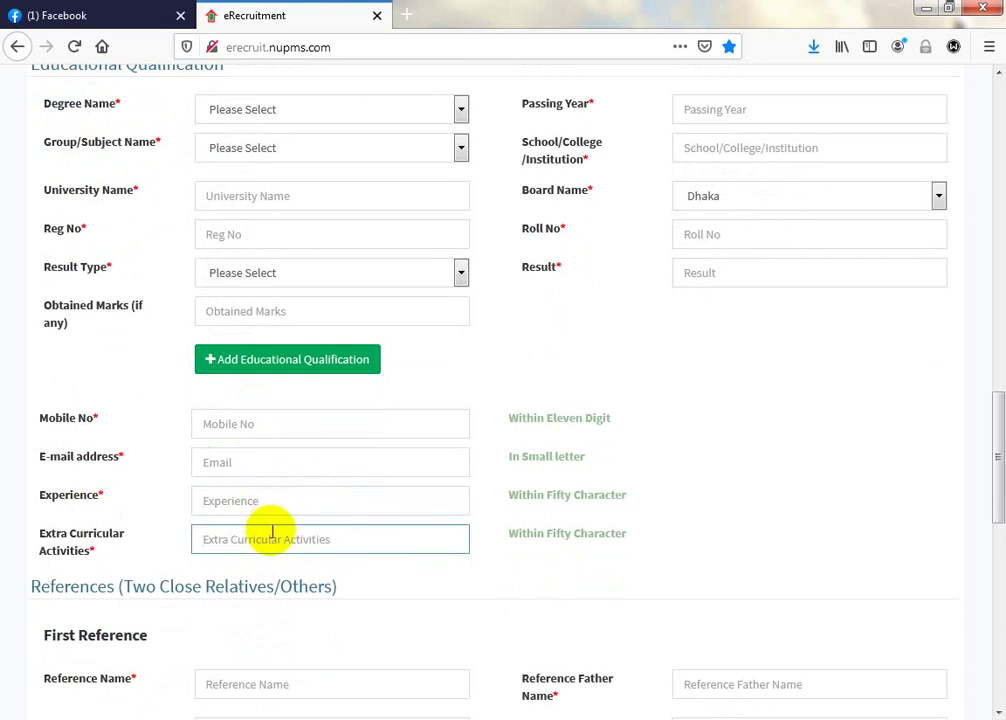
{"action": "scroll", "coordinate": [290, 536], "scroll_direction": "down", "scroll_amount": 2}
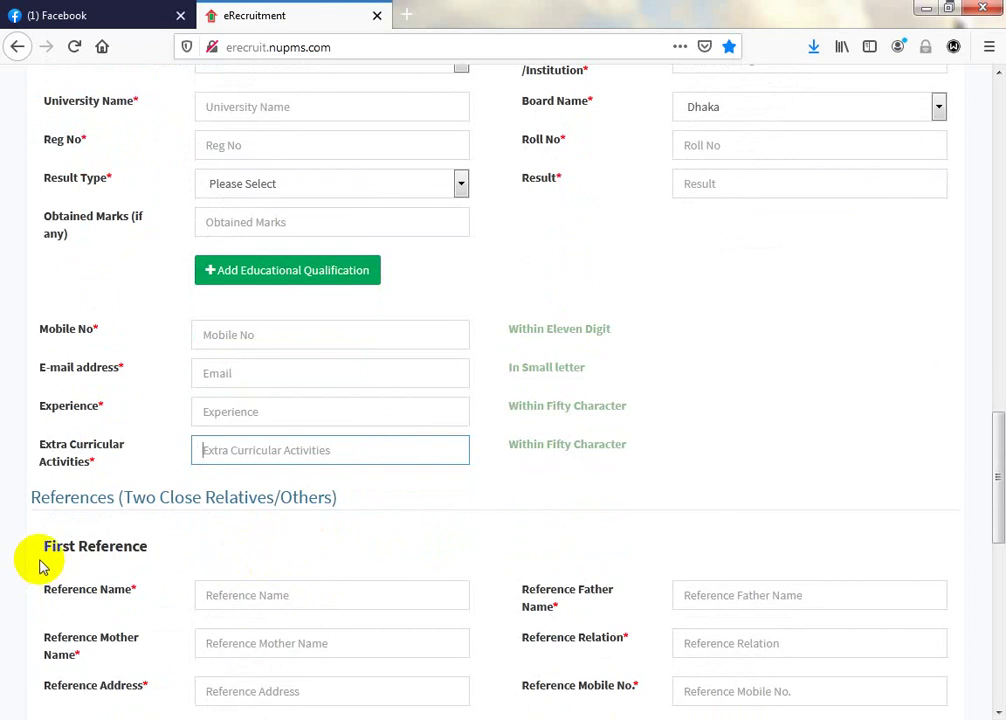
{"action": "scroll", "coordinate": [168, 546], "scroll_direction": "down", "scroll_amount": 2}
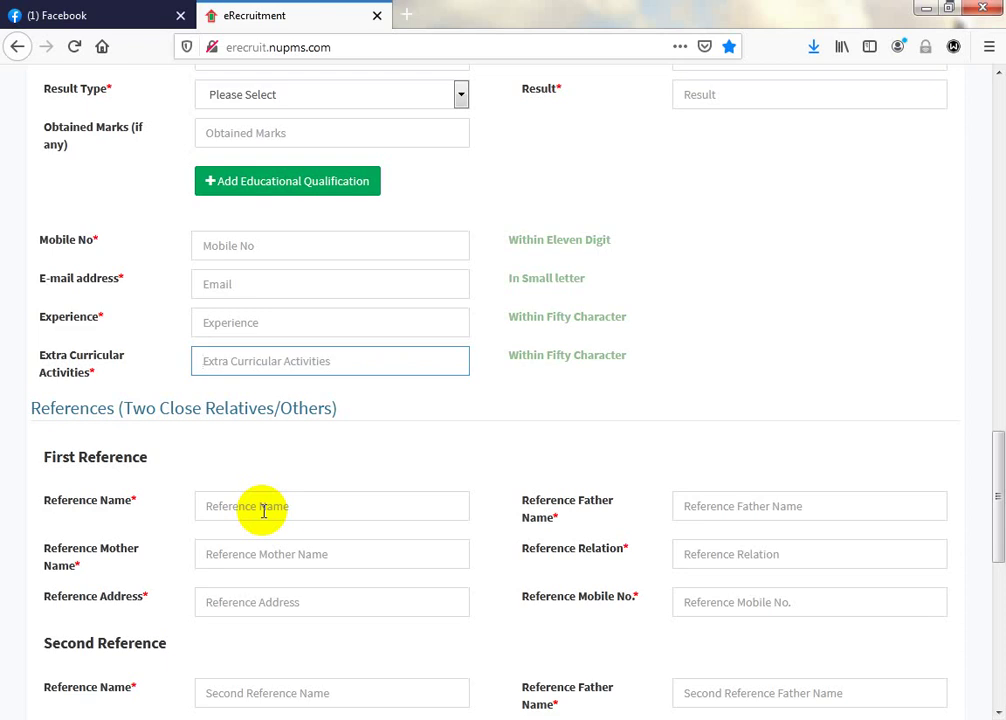
Step: Examine the First and Second Reference fields, the Candidate Image and Candidate Signature upload requirements, and the Date Of Application field
{"action": "scroll", "coordinate": [262, 510], "scroll_direction": "down", "scroll_amount": 2}
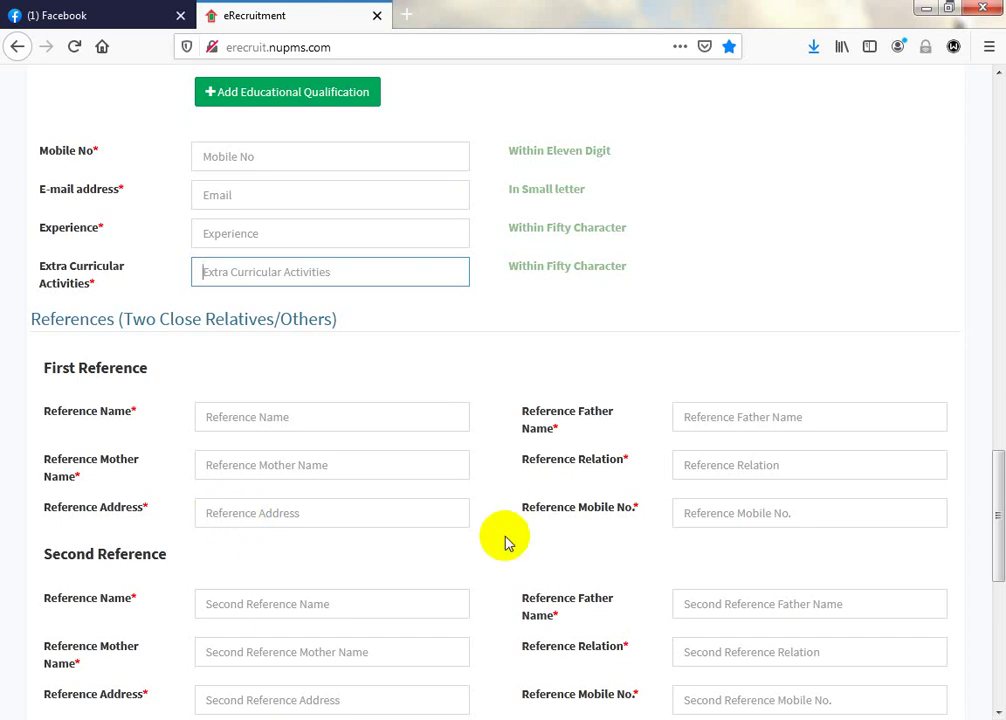
{"action": "scroll", "coordinate": [348, 635], "scroll_direction": "down", "scroll_amount": 2}
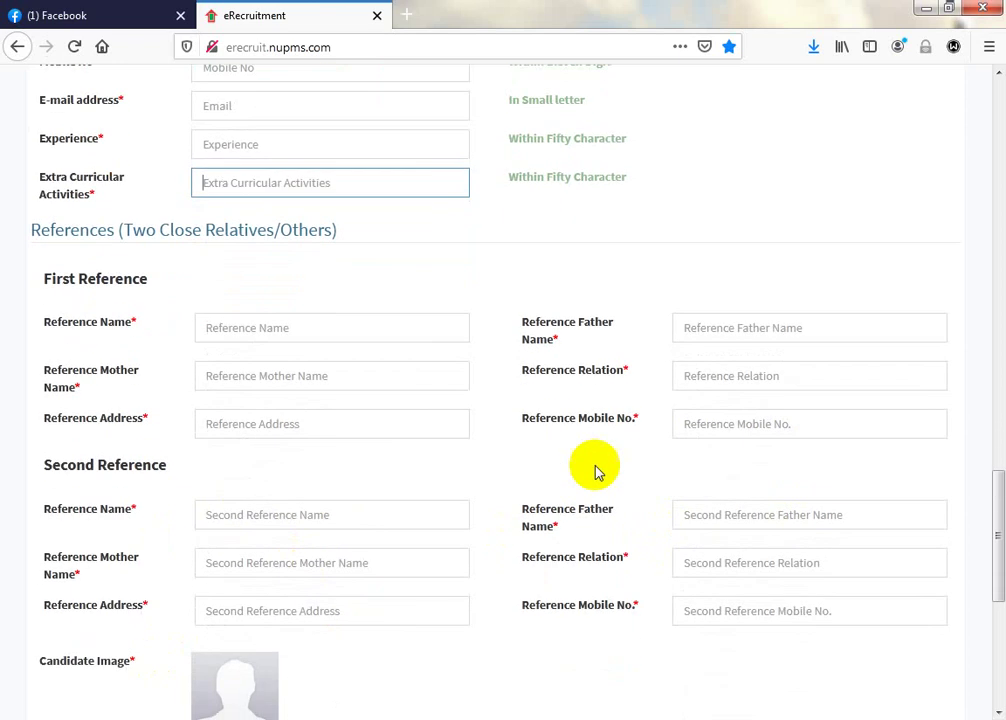
{"action": "scroll", "coordinate": [307, 609], "scroll_direction": "down", "scroll_amount": 4}
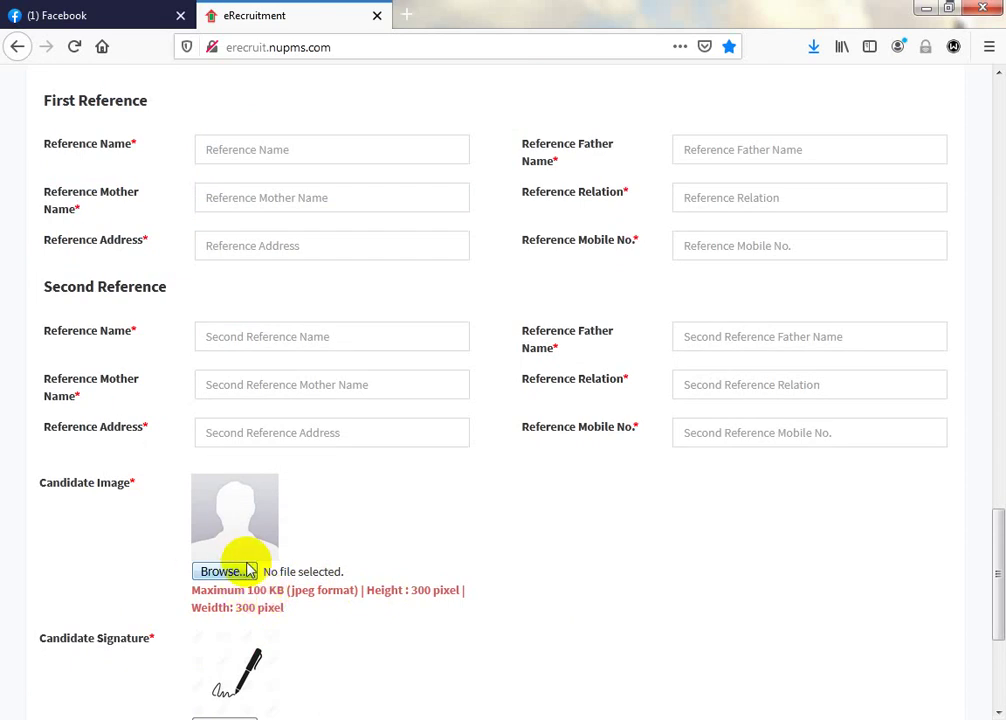
{"action": "scroll", "coordinate": [280, 568], "scroll_direction": "down", "scroll_amount": 1}
{"action": "scroll", "coordinate": [377, 611], "scroll_direction": "down", "scroll_amount": 1}
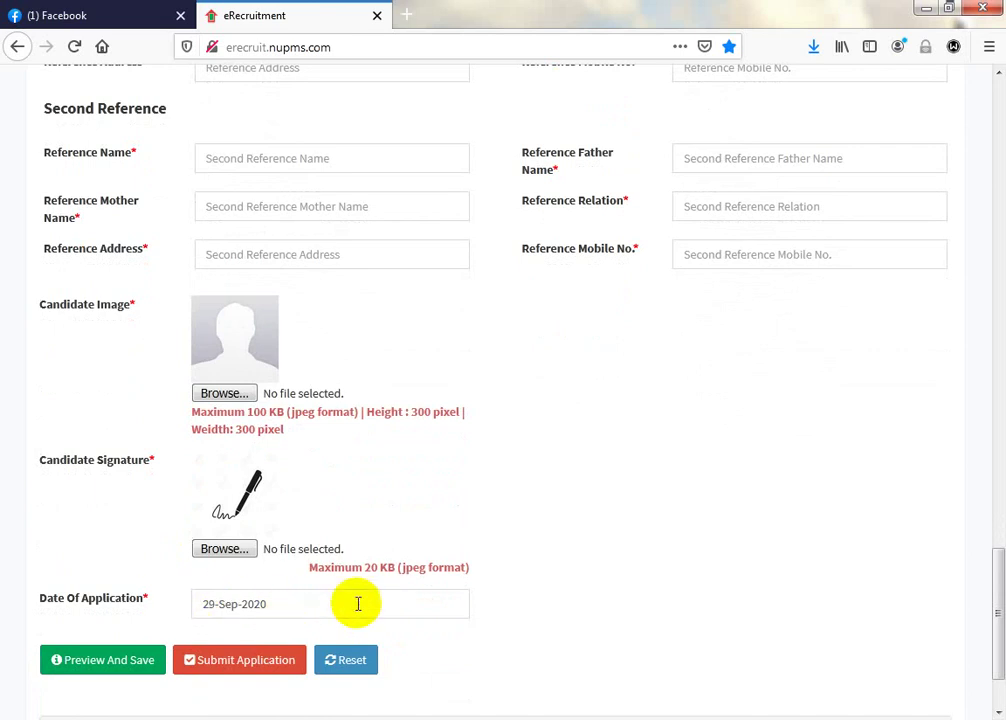
Step: Review the whole form from the Applied Post field down to the preview, submission and reset options at its end
{"action": "scroll", "coordinate": [370, 512], "scroll_direction": "up", "scroll_amount": 15}
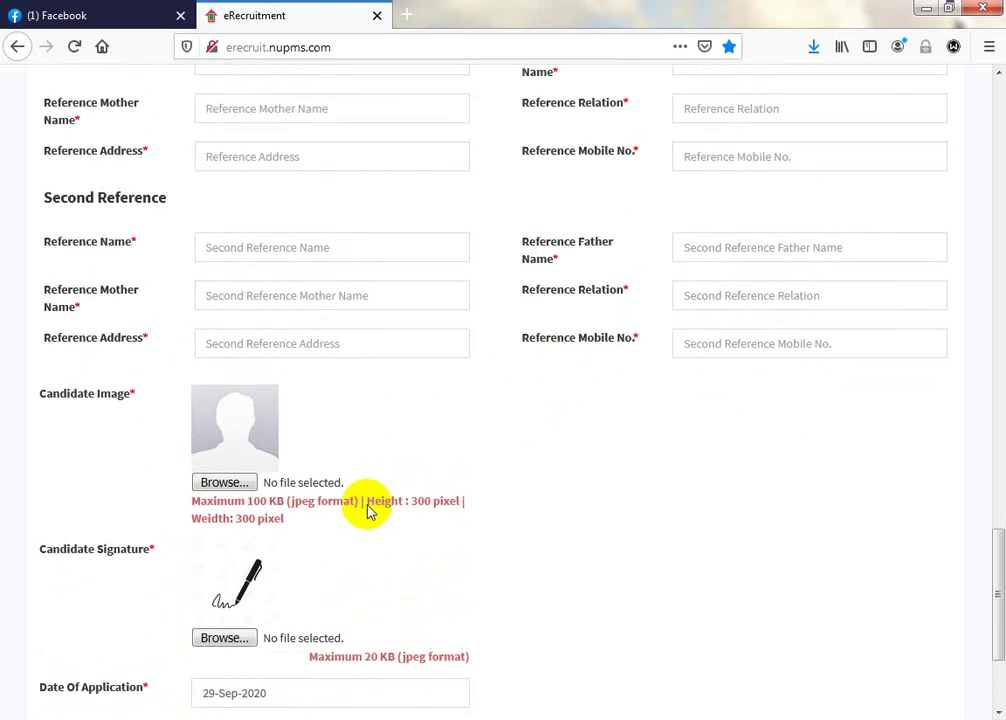
{"action": "scroll", "coordinate": [368, 588], "scroll_direction": "up", "scroll_amount": 8}
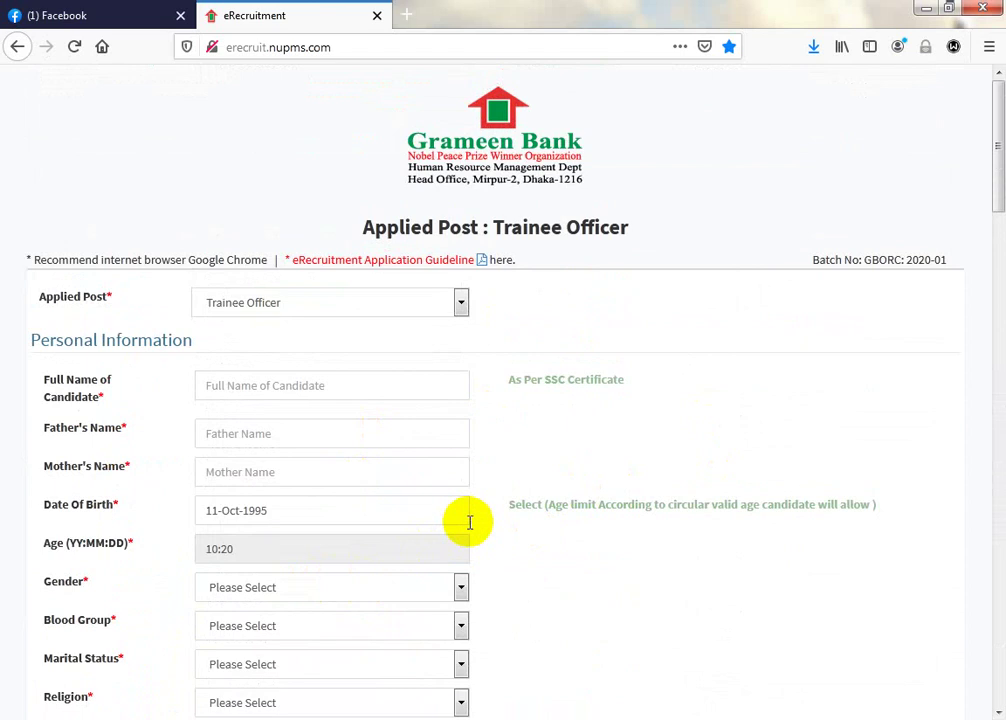
{"action": "scroll", "coordinate": [465, 525], "scroll_direction": "down", "scroll_amount": 3}
{"action": "scroll", "coordinate": [460, 535], "scroll_direction": "down", "scroll_amount": 15}
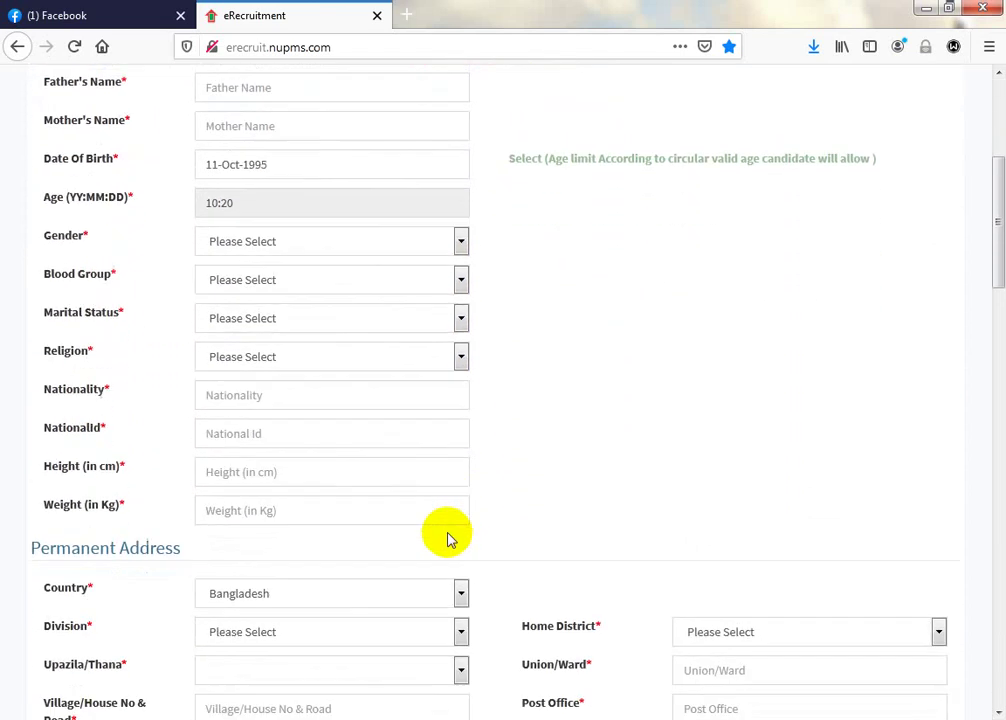
{"action": "scroll", "coordinate": [438, 544], "scroll_direction": "down", "scroll_amount": 16}
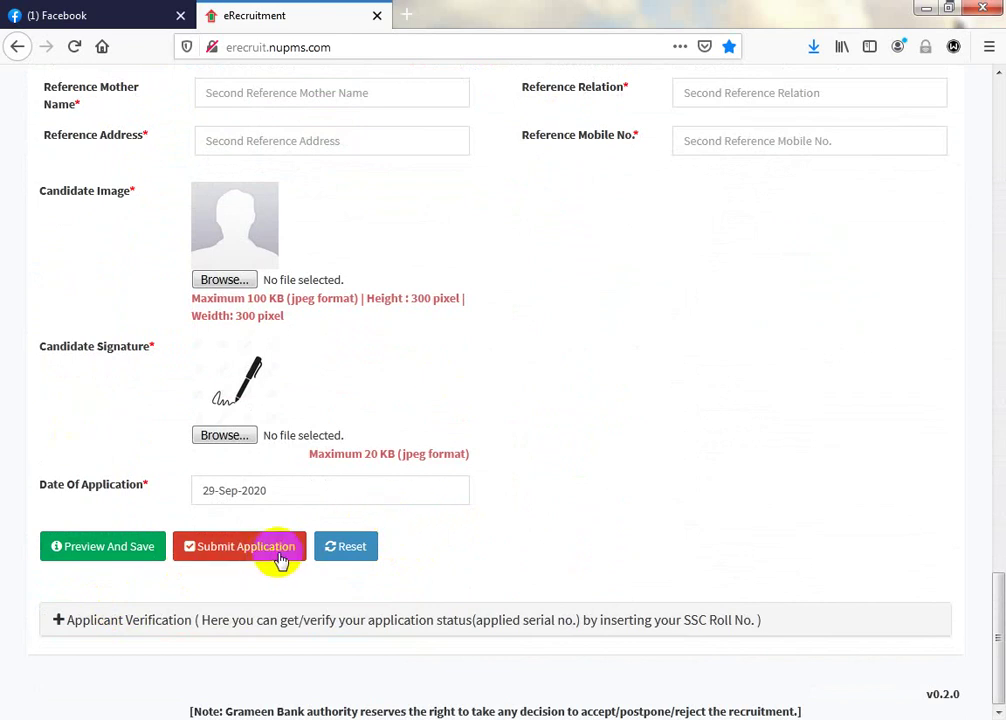
{"action": "left_click", "coordinate": [280, 550]}
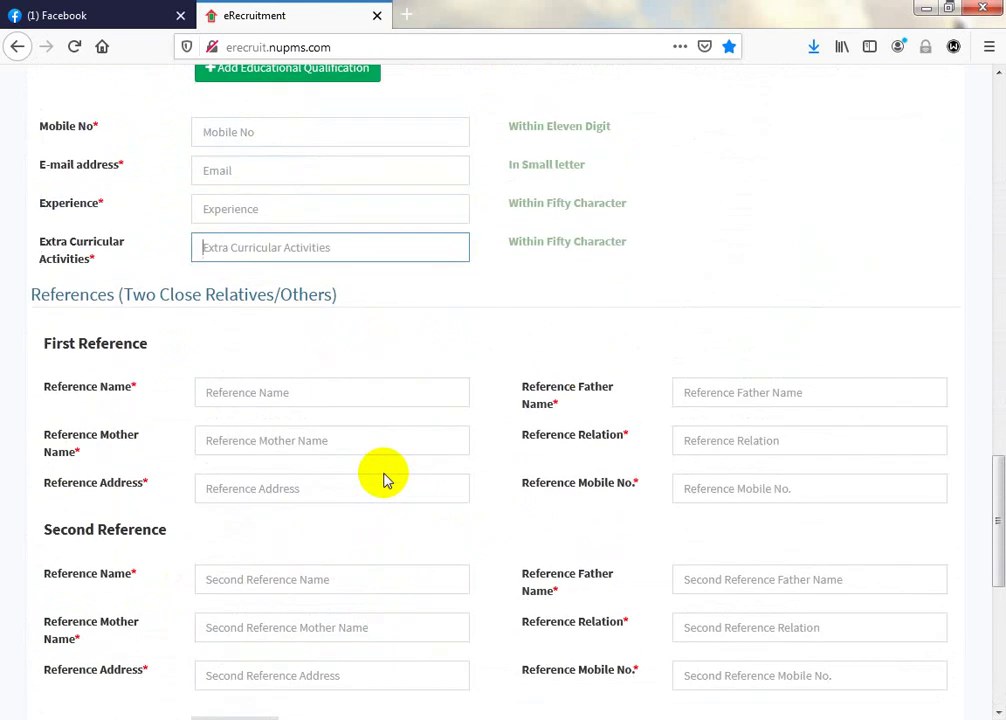
Step: Look back over the form's sections from References through Educational Qualification and the addresses to Personal Information and the applied post
{"action": "scroll", "coordinate": [468, 426], "scroll_direction": "up", "scroll_amount": 1}
{"action": "scroll", "coordinate": [468, 424], "scroll_direction": "up", "scroll_amount": 1}
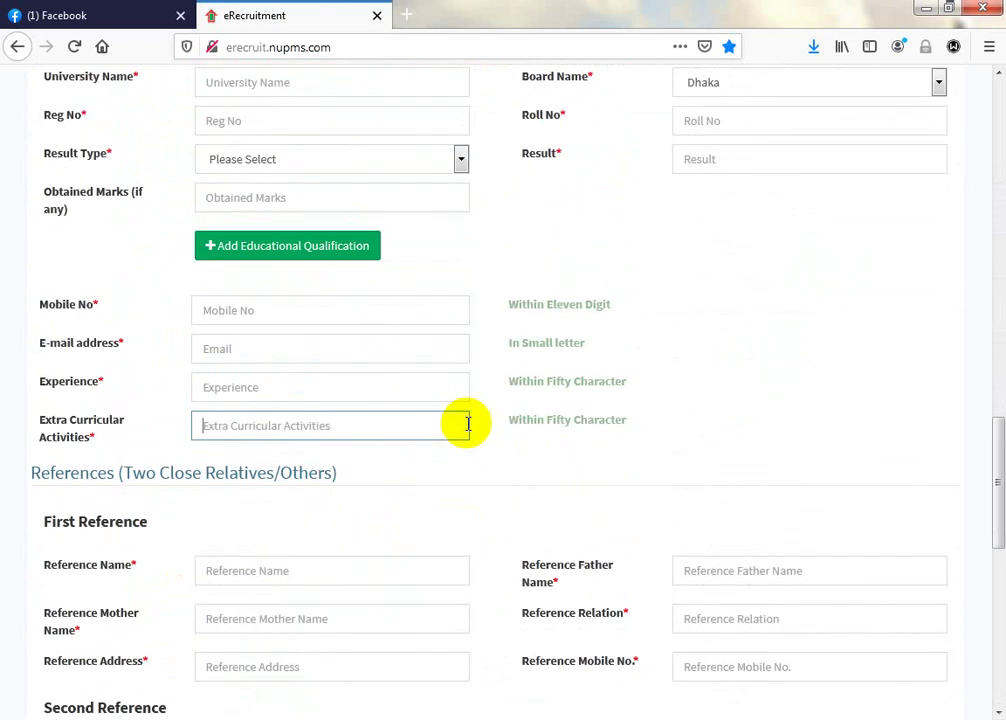
{"action": "scroll", "coordinate": [468, 424], "scroll_direction": "up", "scroll_amount": 2}
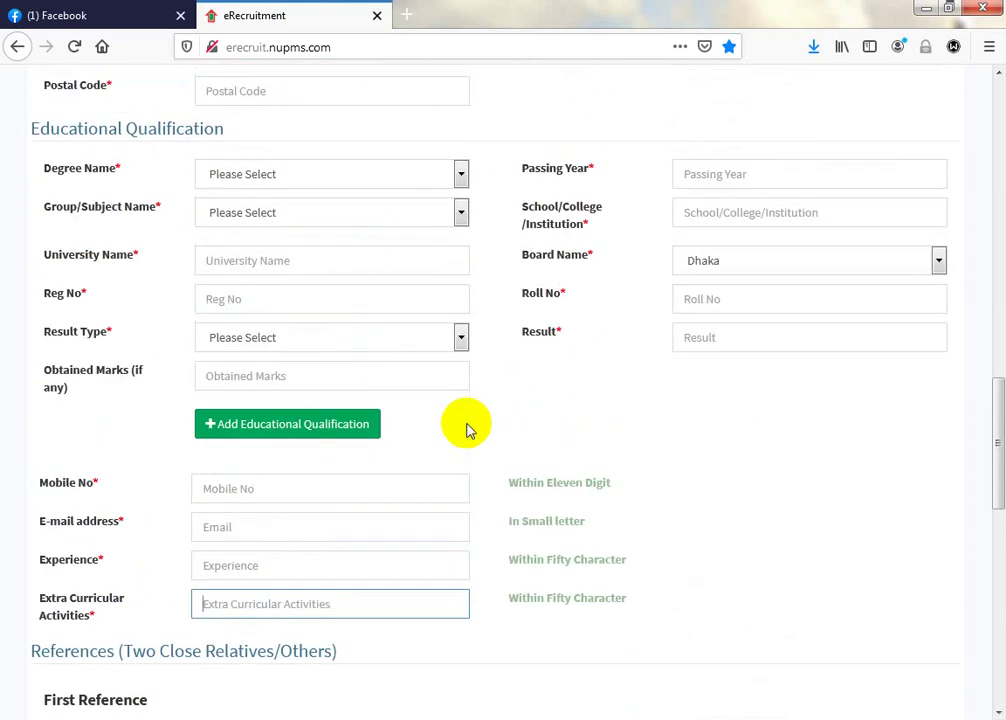
{"action": "scroll", "coordinate": [466, 428], "scroll_direction": "up", "scroll_amount": 5}
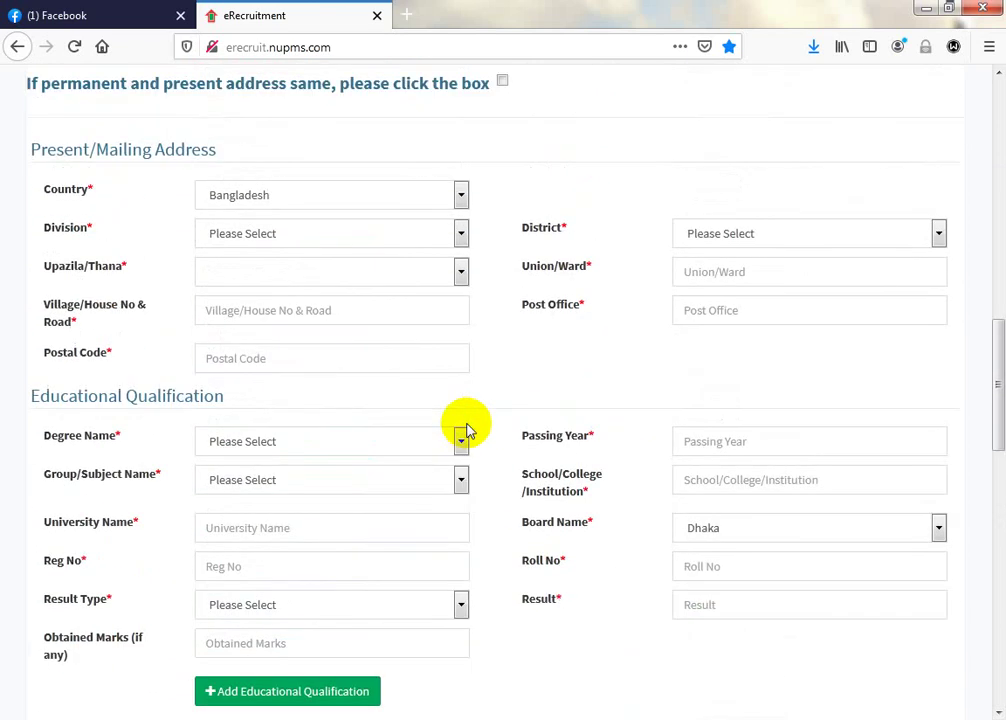
{"action": "scroll", "coordinate": [466, 428], "scroll_direction": "up", "scroll_amount": 2}
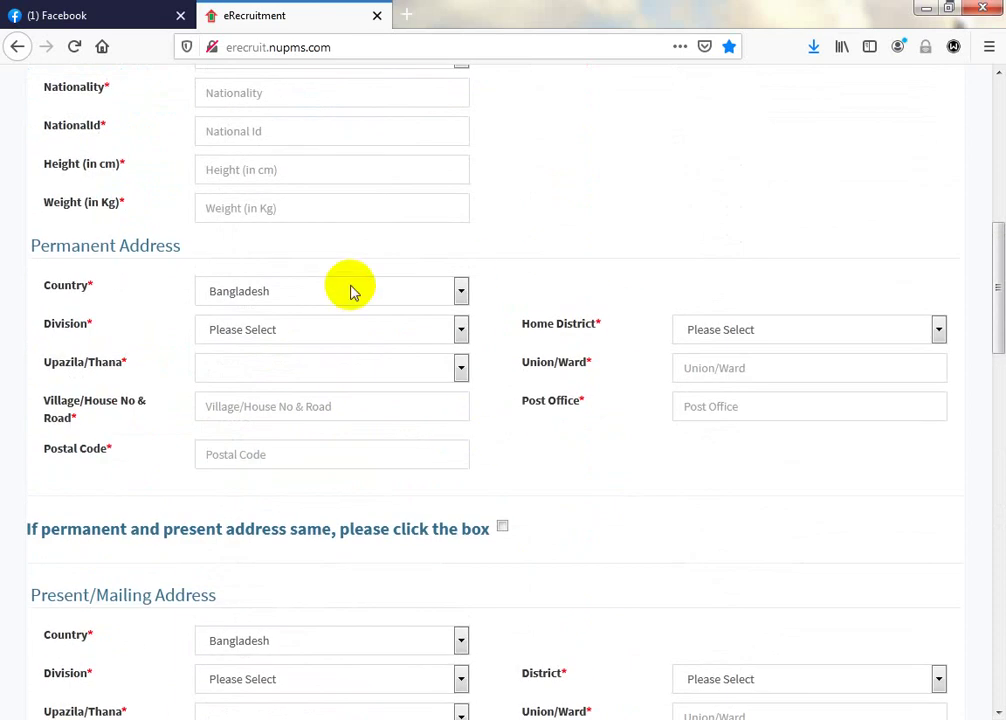
{"action": "scroll", "coordinate": [600, 460], "scroll_direction": "up", "scroll_amount": 4}
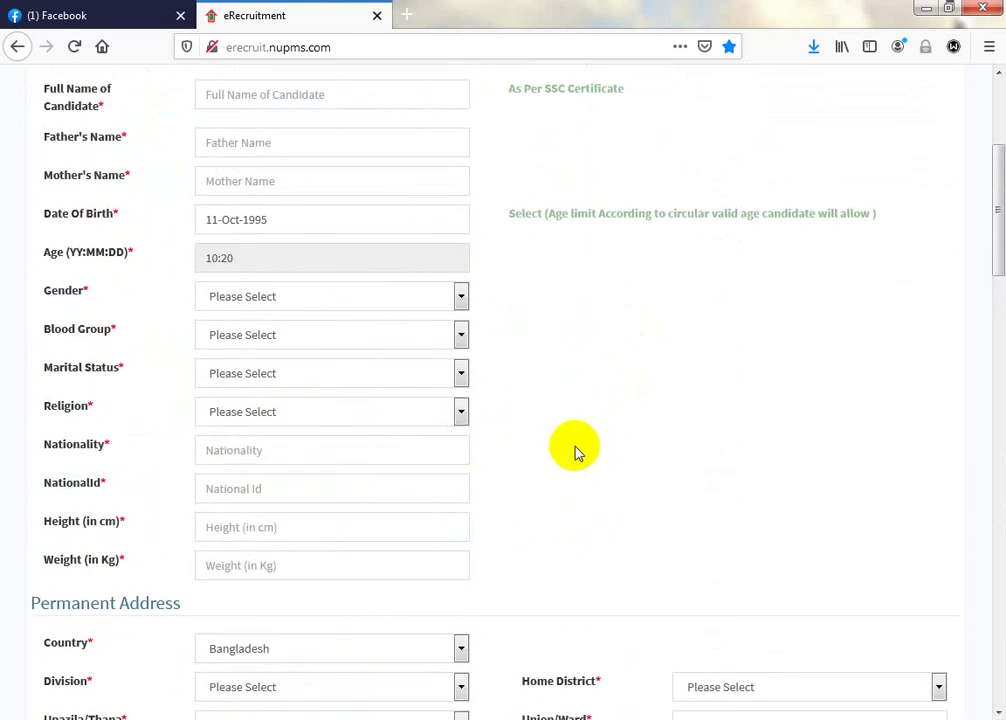
{"action": "scroll", "coordinate": [575, 450], "scroll_direction": "up", "scroll_amount": 2}
{"action": "scroll", "coordinate": [518, 460], "scroll_direction": "up", "scroll_amount": 1}
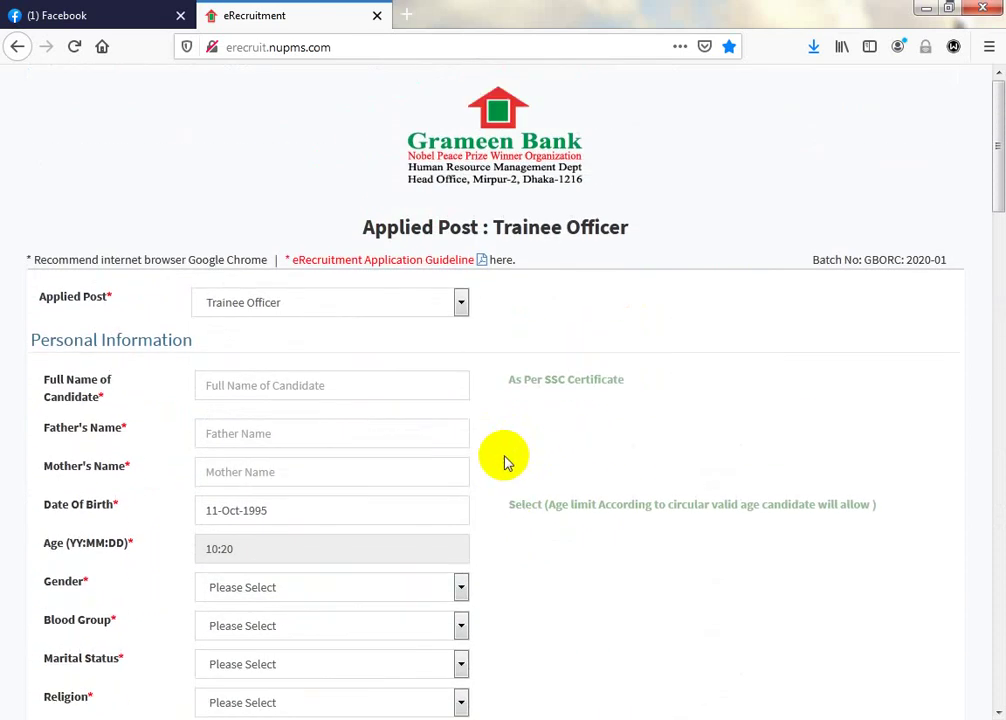